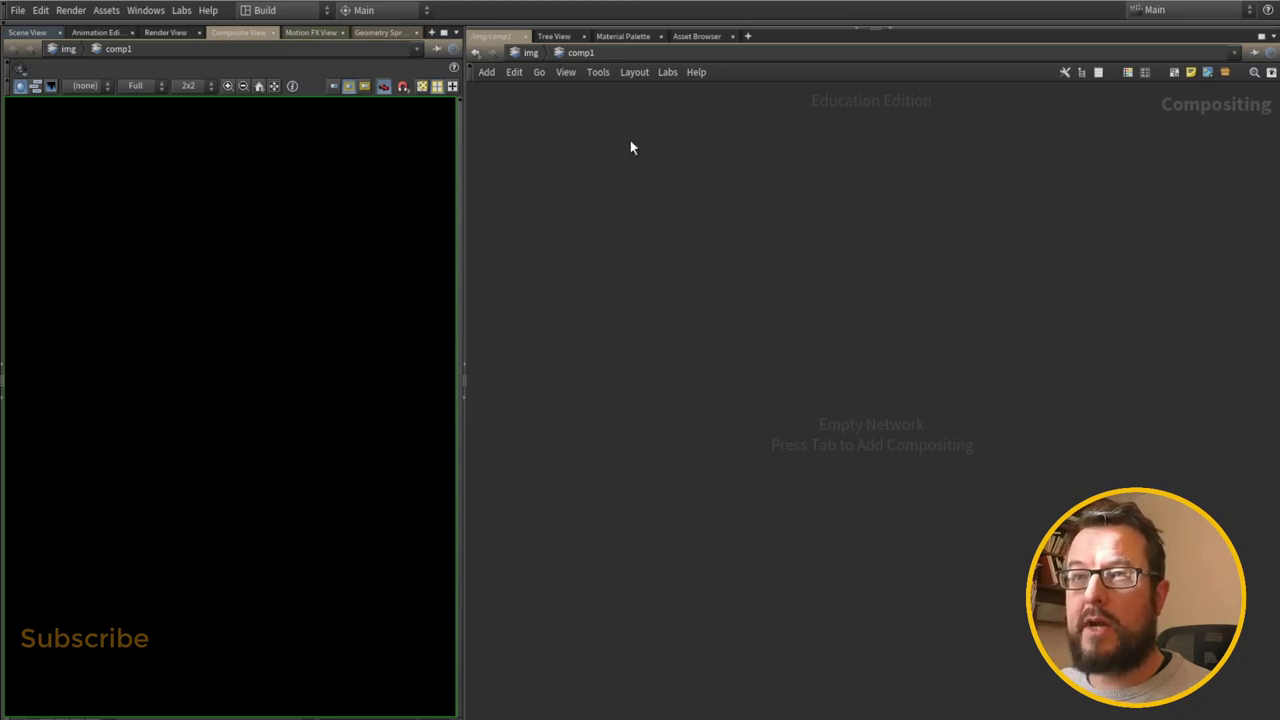
# Step: Place a Color Wheel node (colorwheel1) in comp1 and frame its image in the viewer
pyautogui.press('Tab')
pyautogui.write('col')
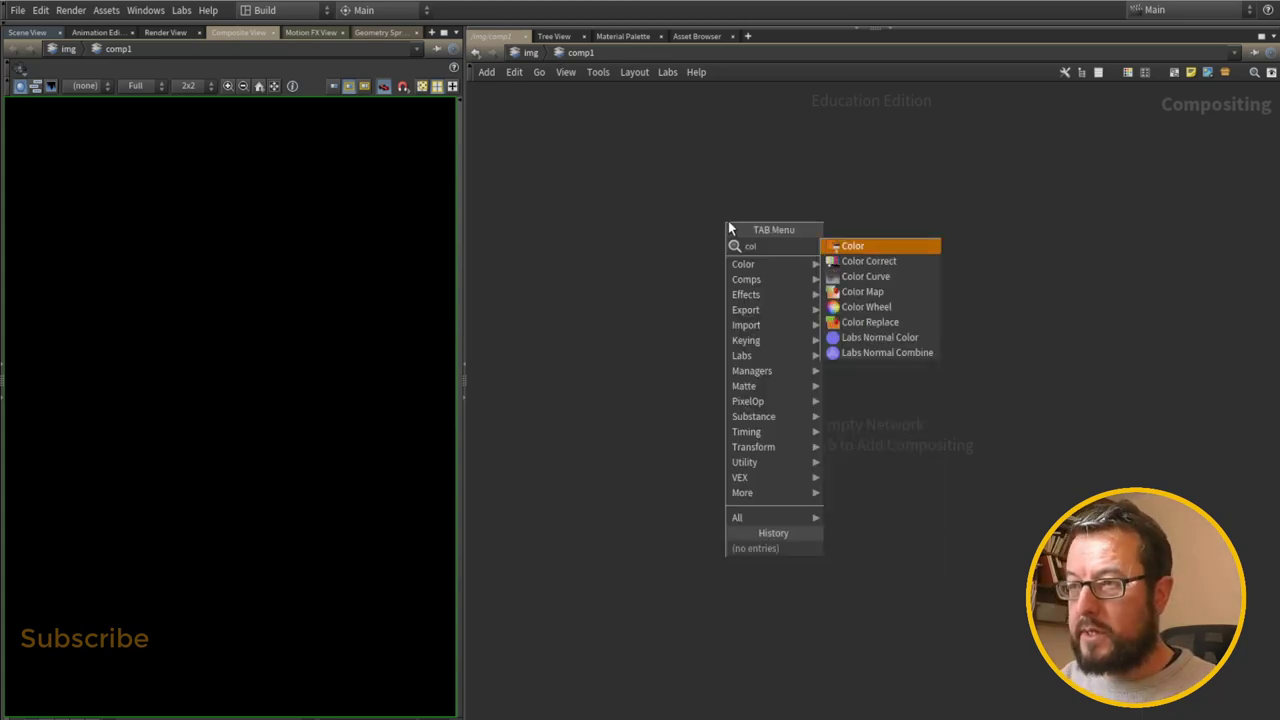
pyautogui.write('or')
pyautogui.press('Down')
pyautogui.press('Down')
pyautogui.press('Down')
pyautogui.press('Down')
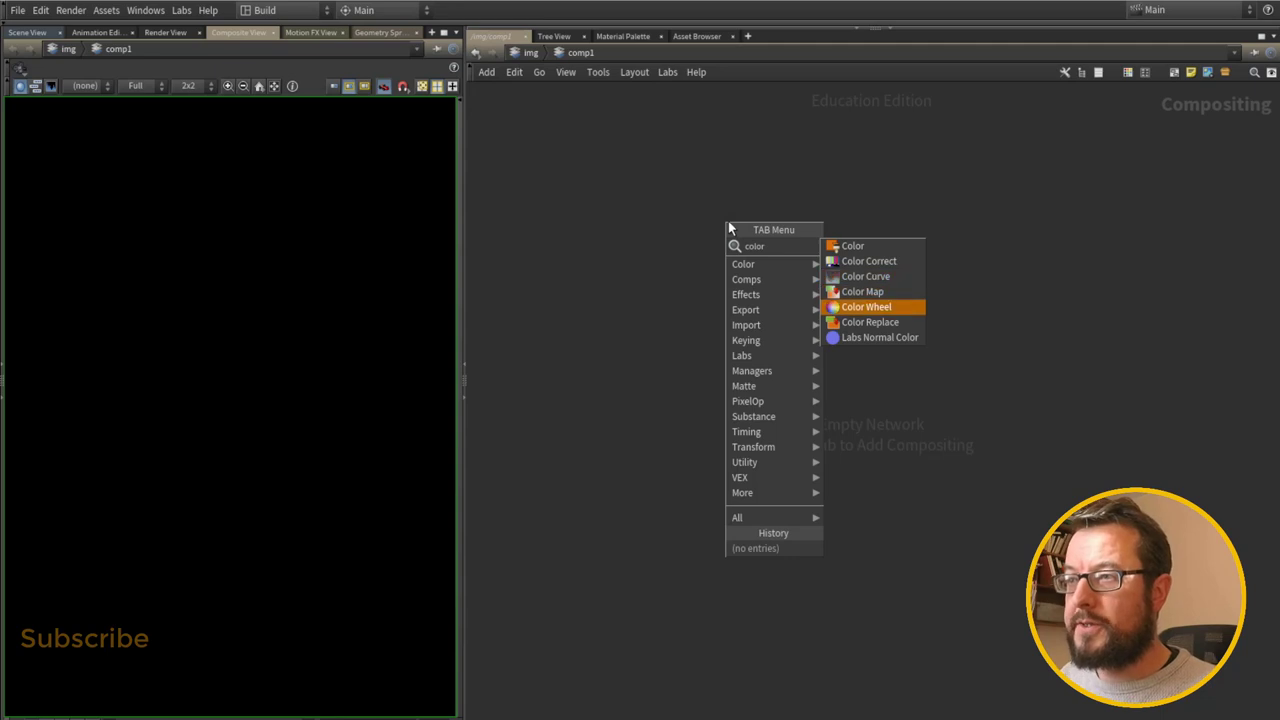
pyautogui.press('Return')
pyautogui.click(728, 222)
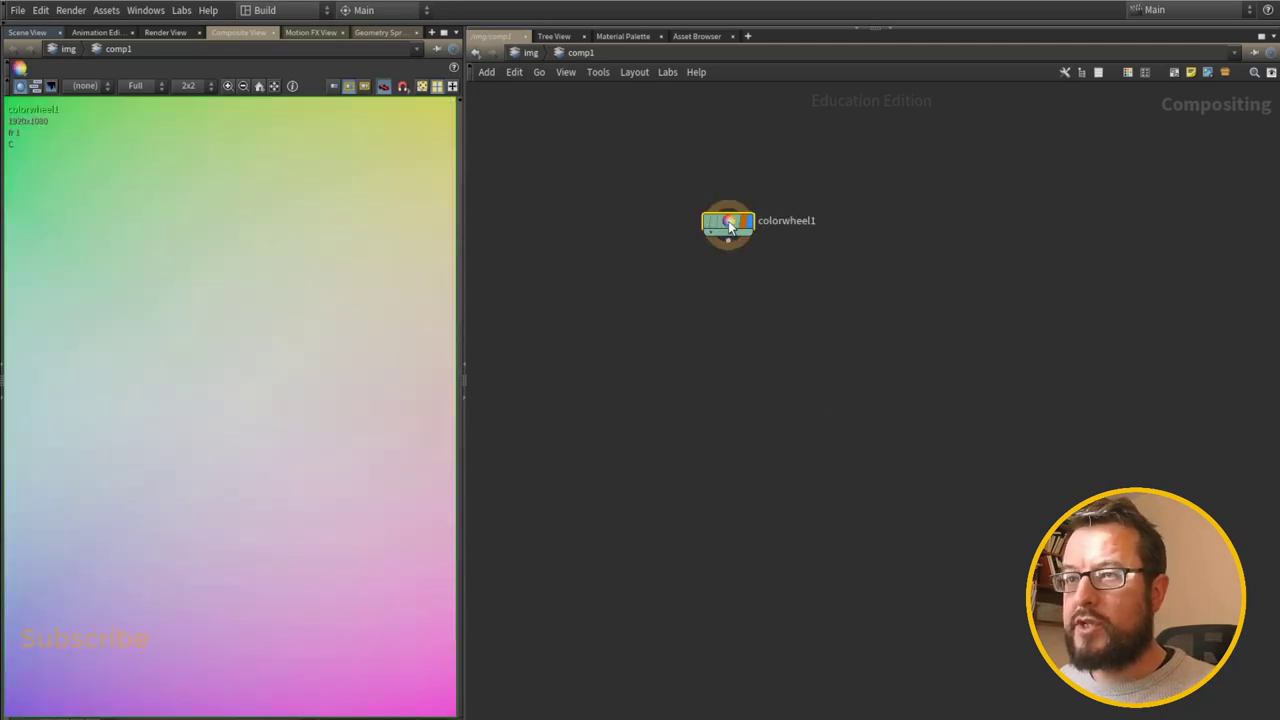
pyautogui.scroll(-4, 157, 360)
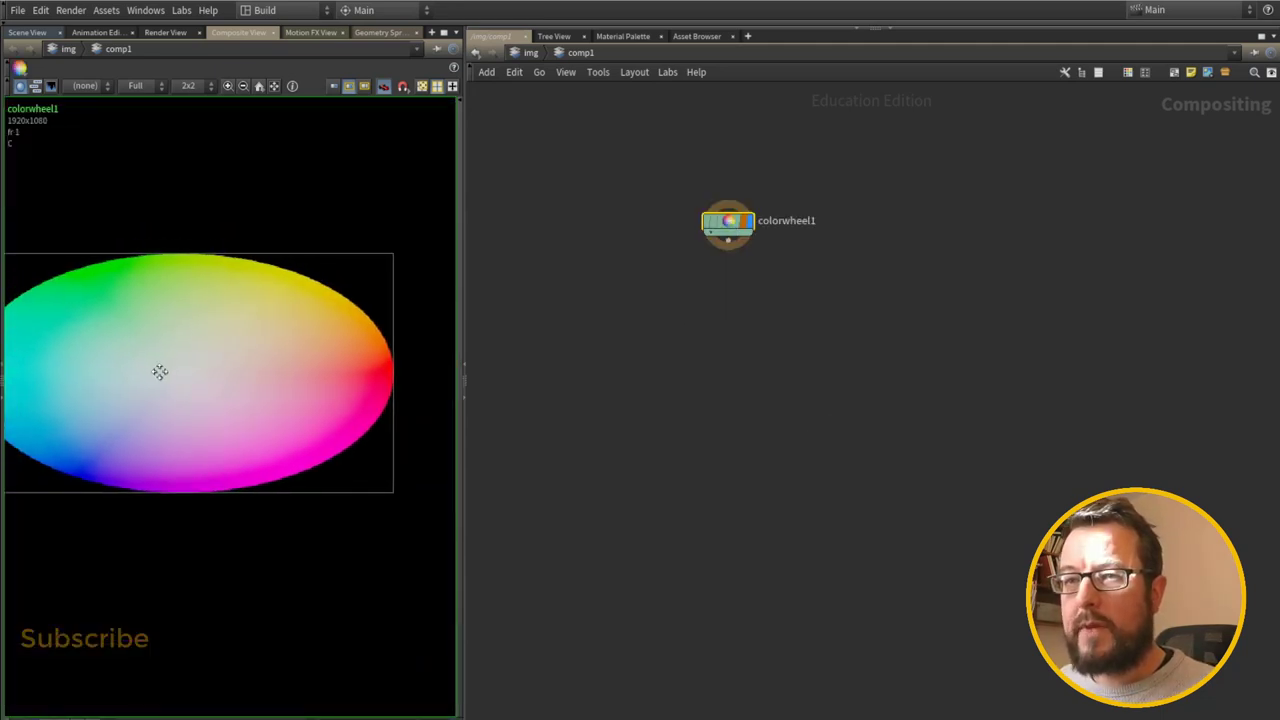
pyautogui.moveTo(160, 372); pyautogui.dragTo(189, 370, button='middle')
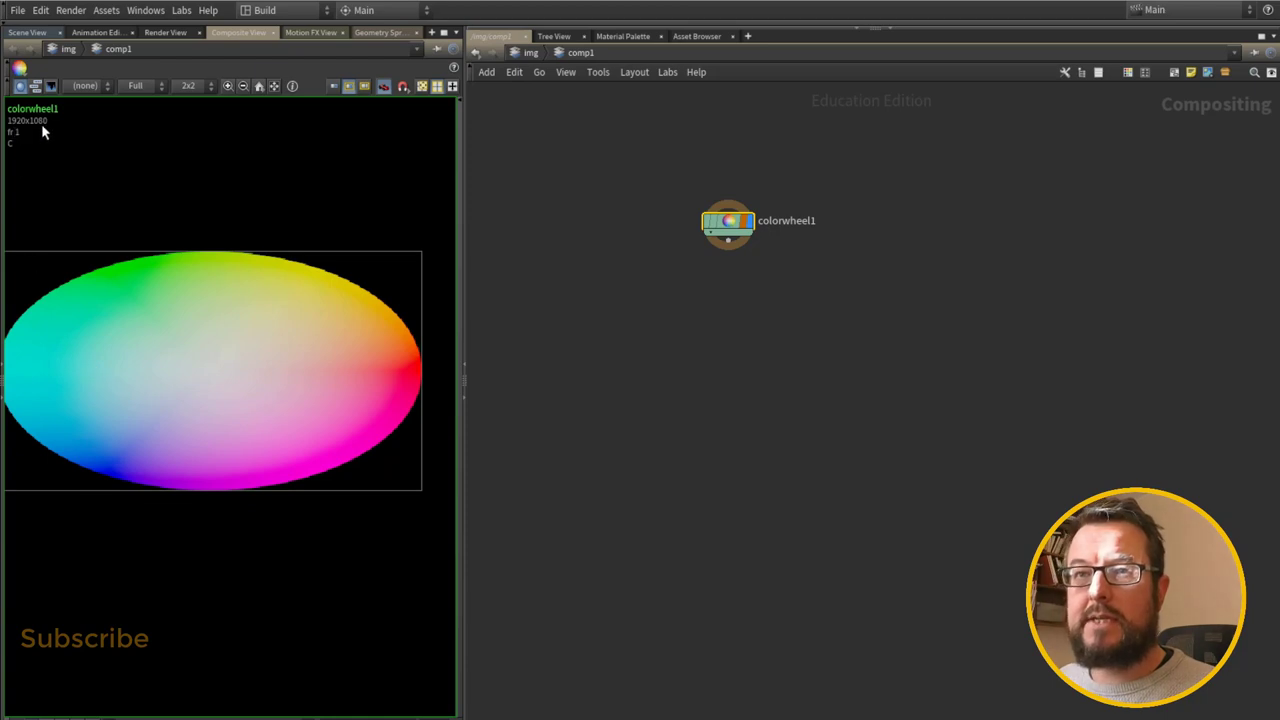
# Step: Set the compositing project resolution to 1024 x 1024 and apply it, then recentre the wheel
pyautogui.click(41, 10)
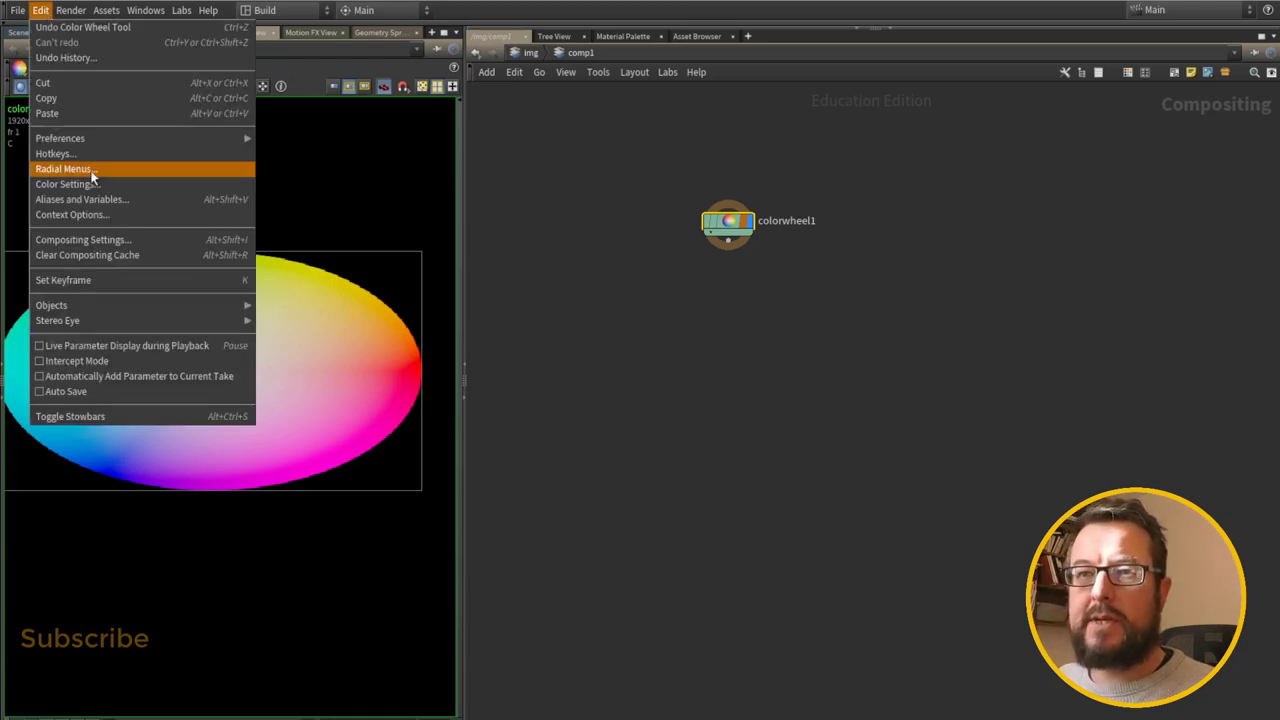
pyautogui.click(112, 241)
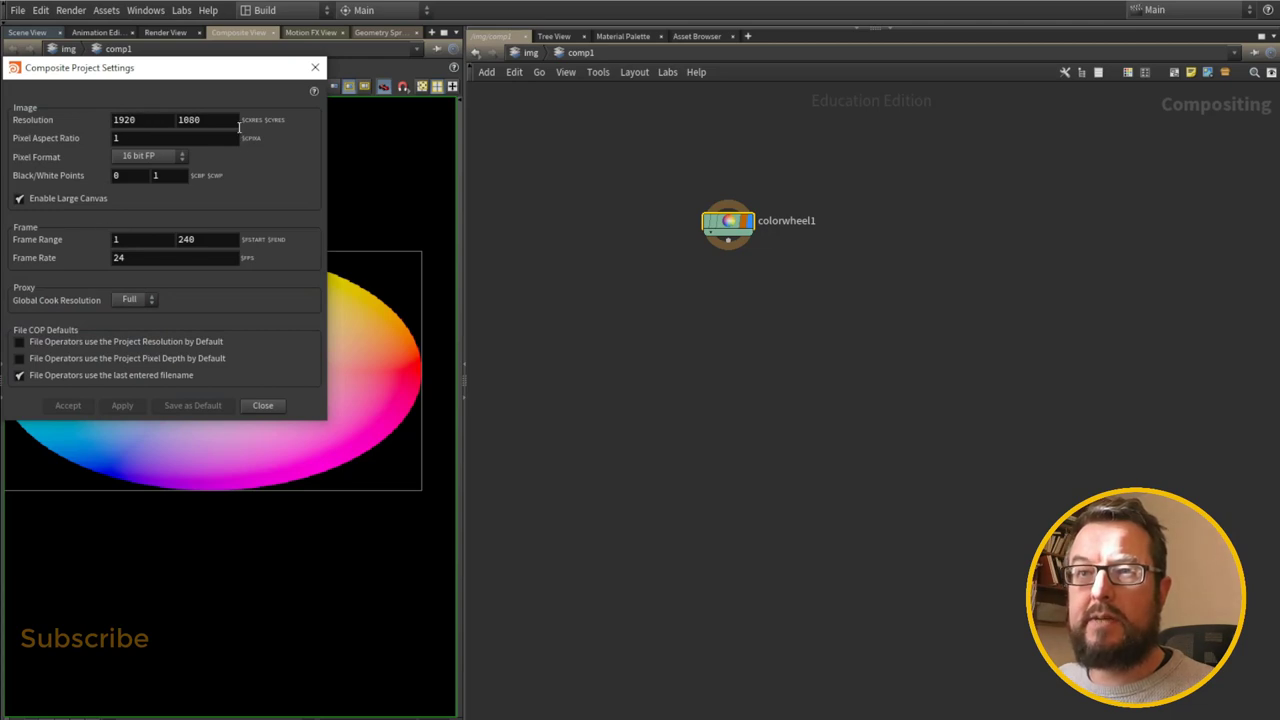
pyautogui.click(173, 121)
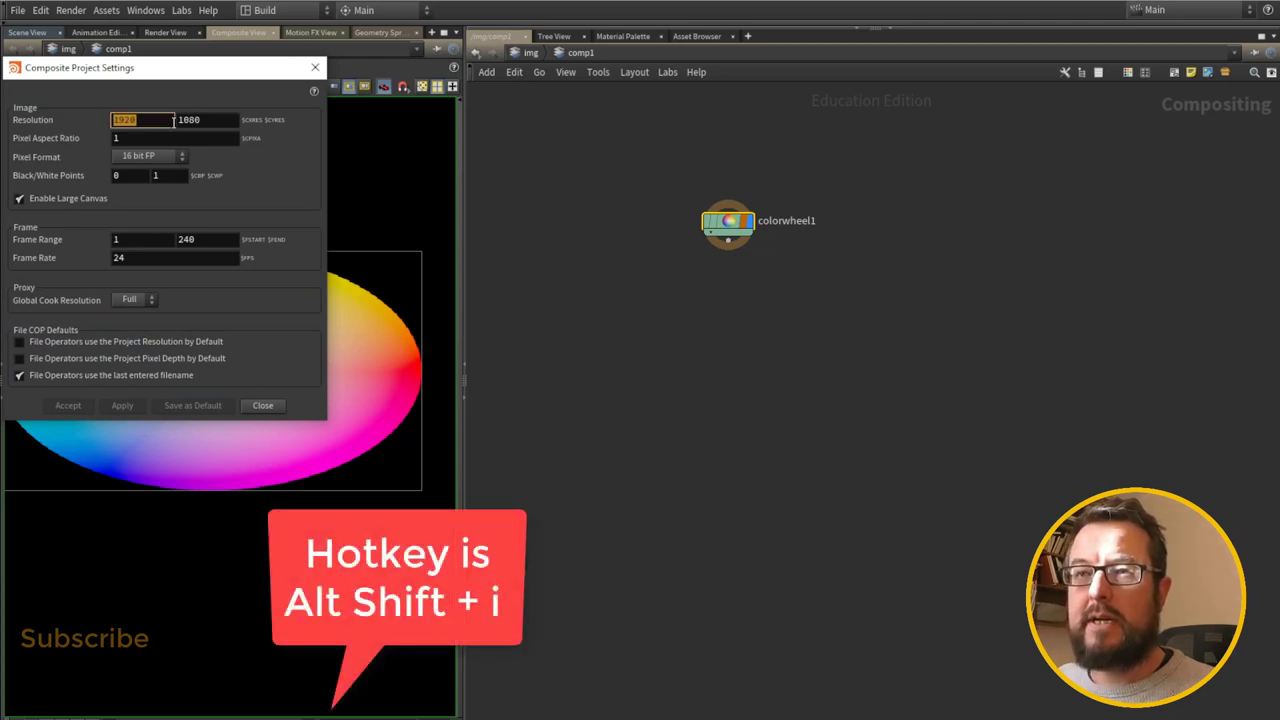
pyautogui.write('1')
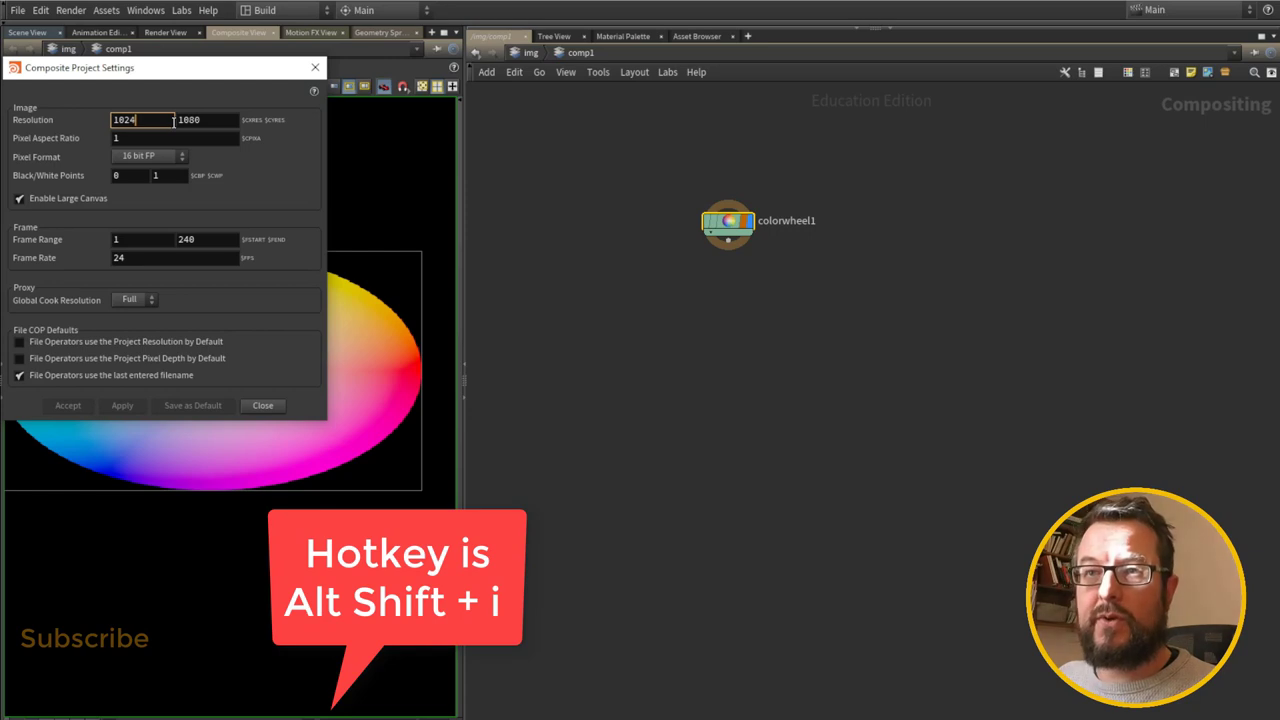
pyautogui.press('Tab')
pyautogui.write('10')
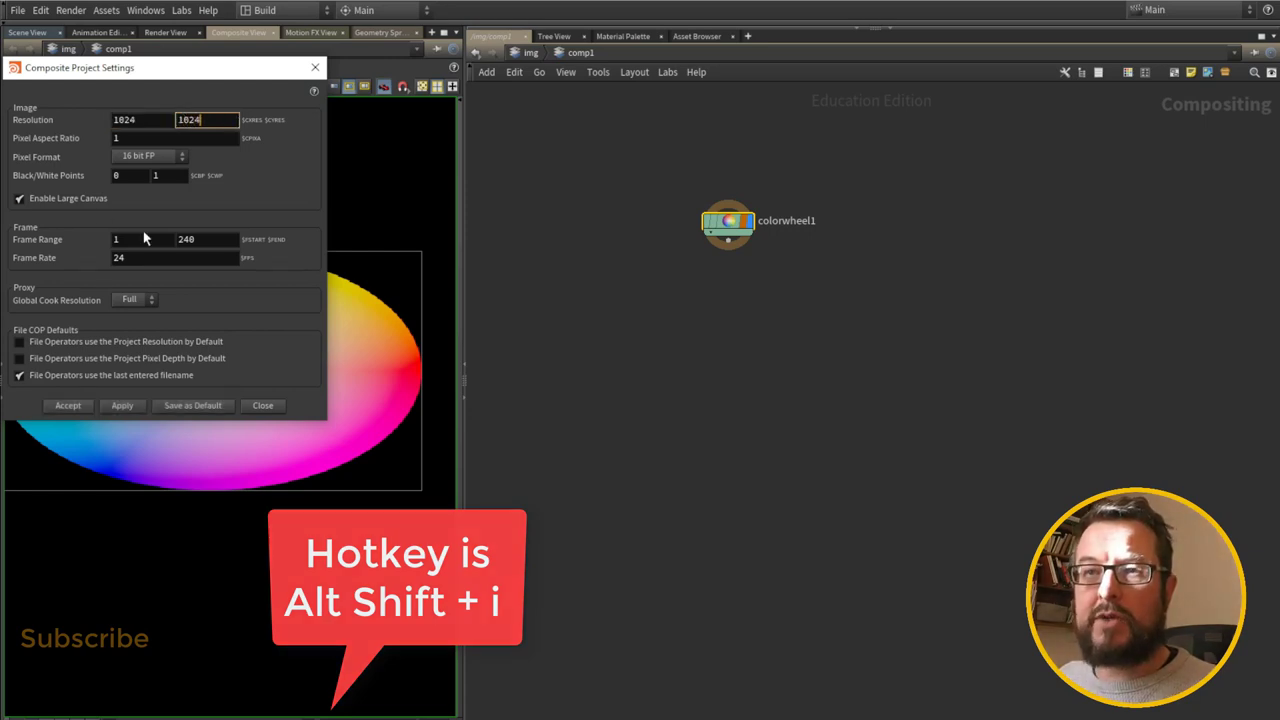
pyautogui.click(124, 407)
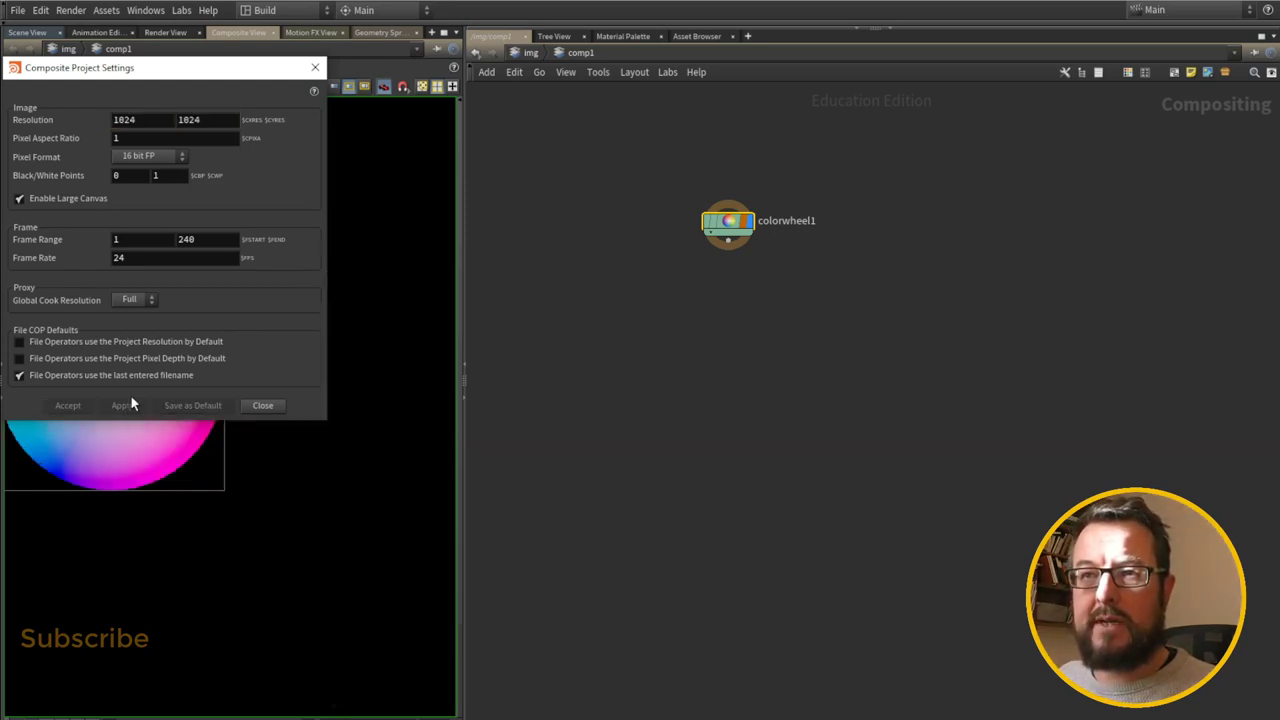
pyautogui.click(315, 67)
pyautogui.moveTo(101, 365); pyautogui.dragTo(184, 372, button='middle')
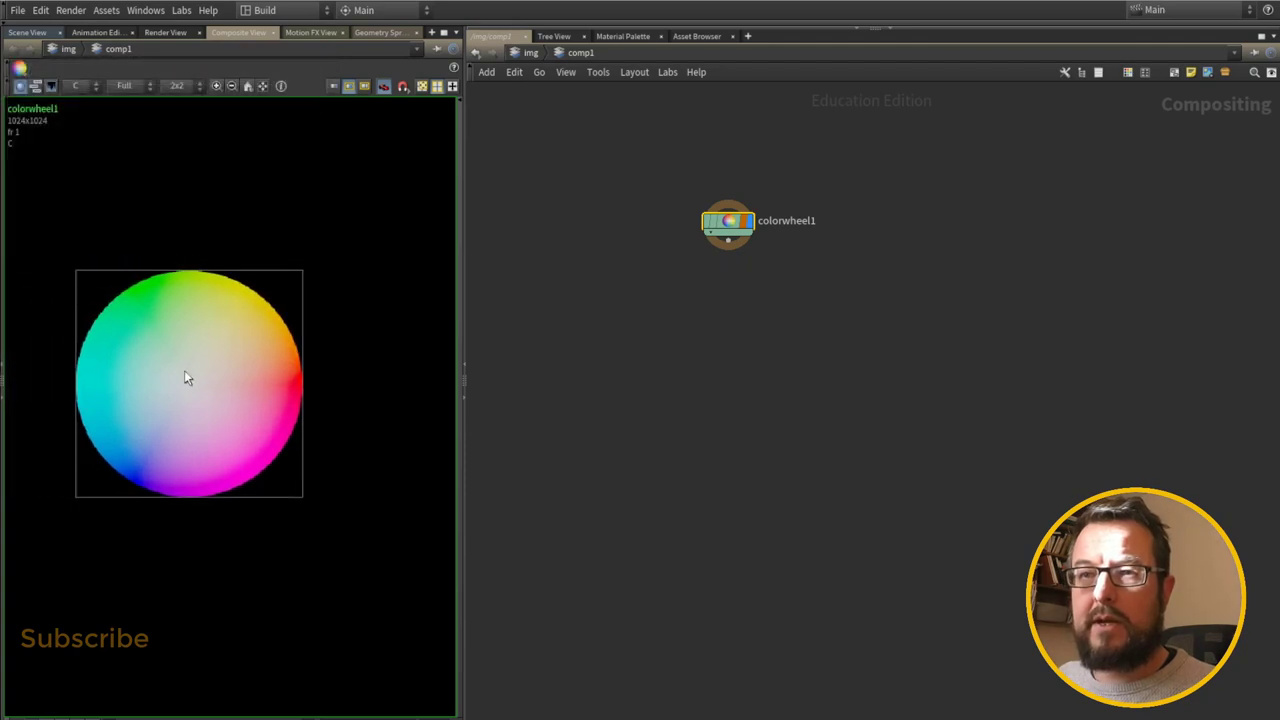
# Step: Zoom and reposition the colour wheel in the viewer
pyautogui.scroll(1, 121, 400)
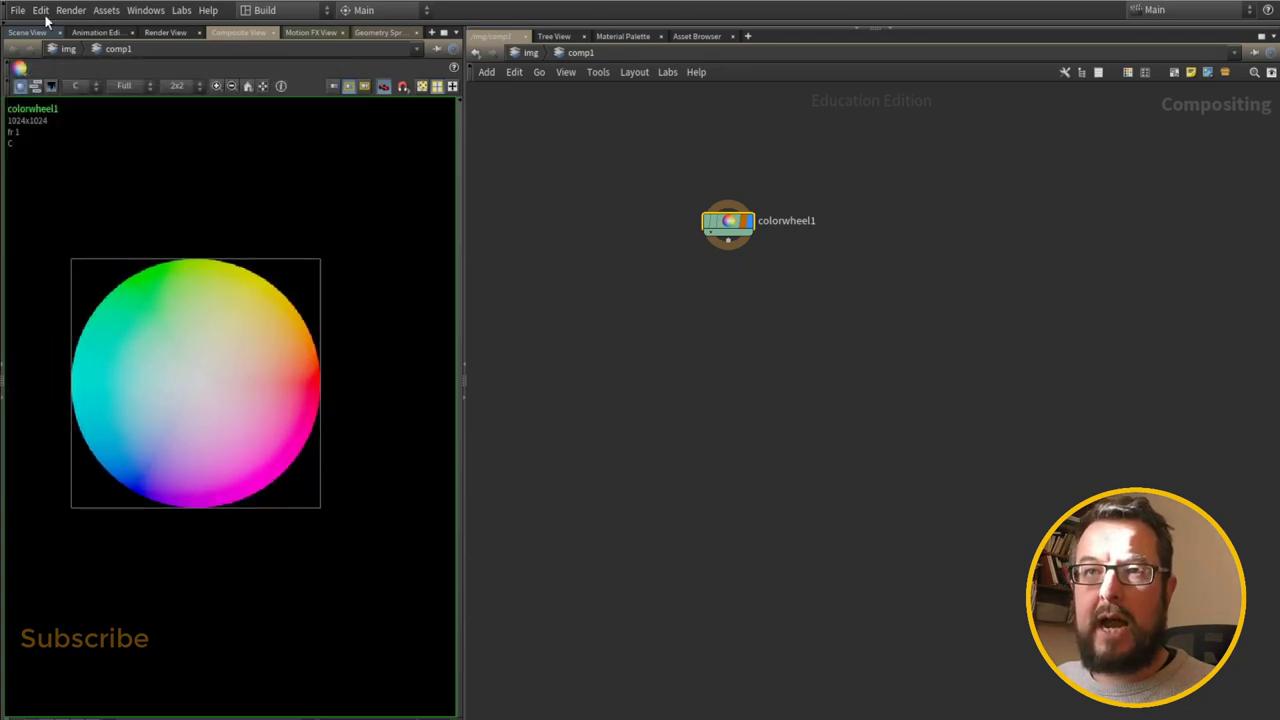
pyautogui.moveTo(200, 378); pyautogui.dragTo(199, 362, button='middle')
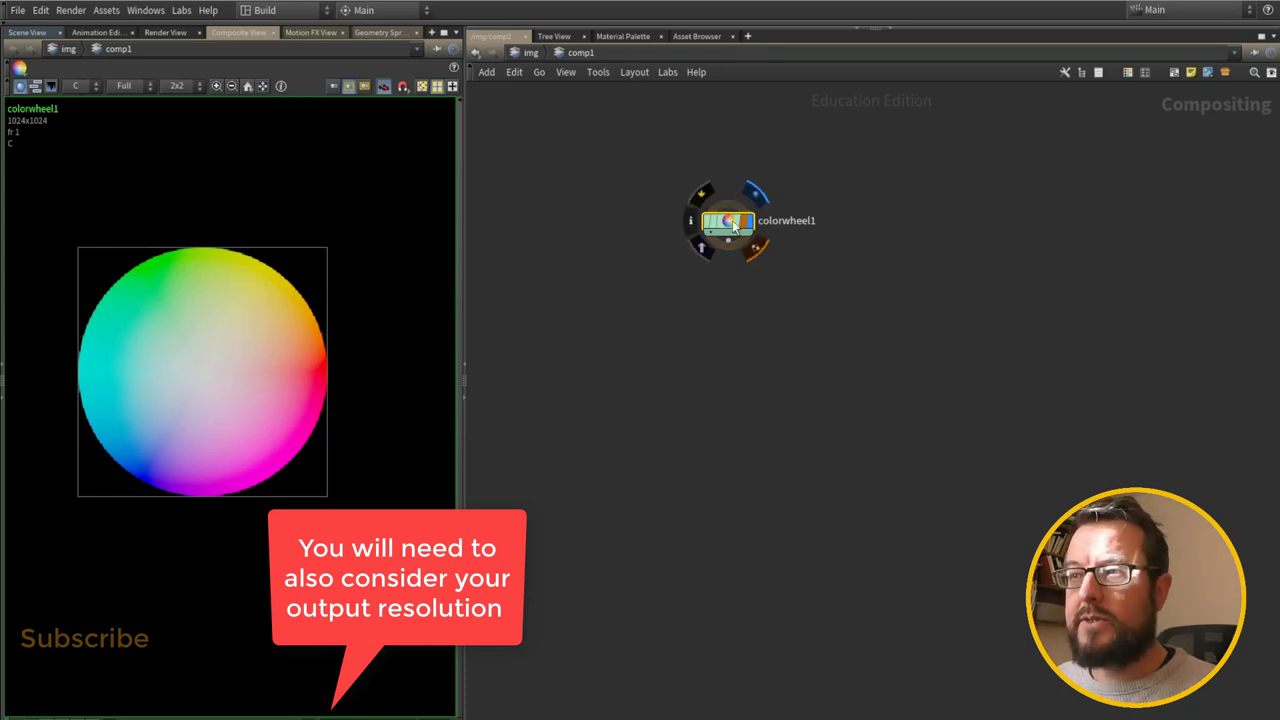
pyautogui.moveTo(727, 226)
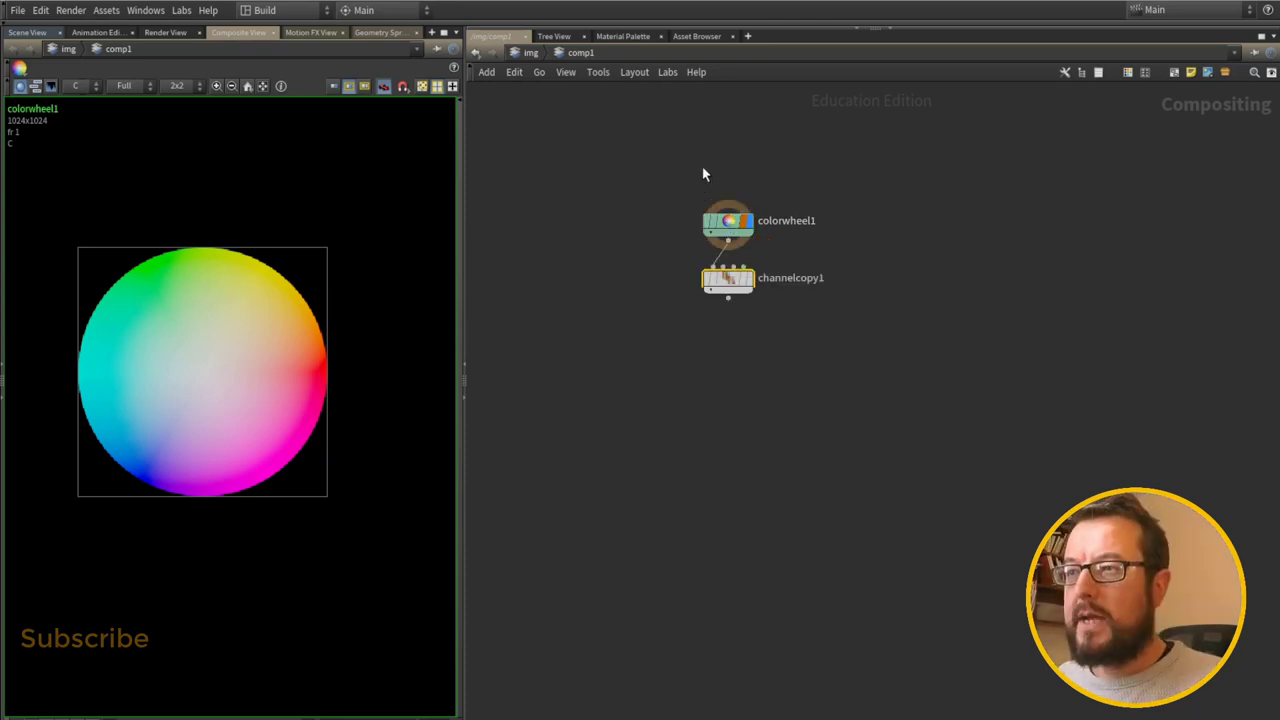
# Step: Move the nodes down-left and open an enlarged floating parameter pane for channelcopy1
pyautogui.moveTo(634, 197); pyautogui.dragTo(612, 318)
pyautogui.press('p')
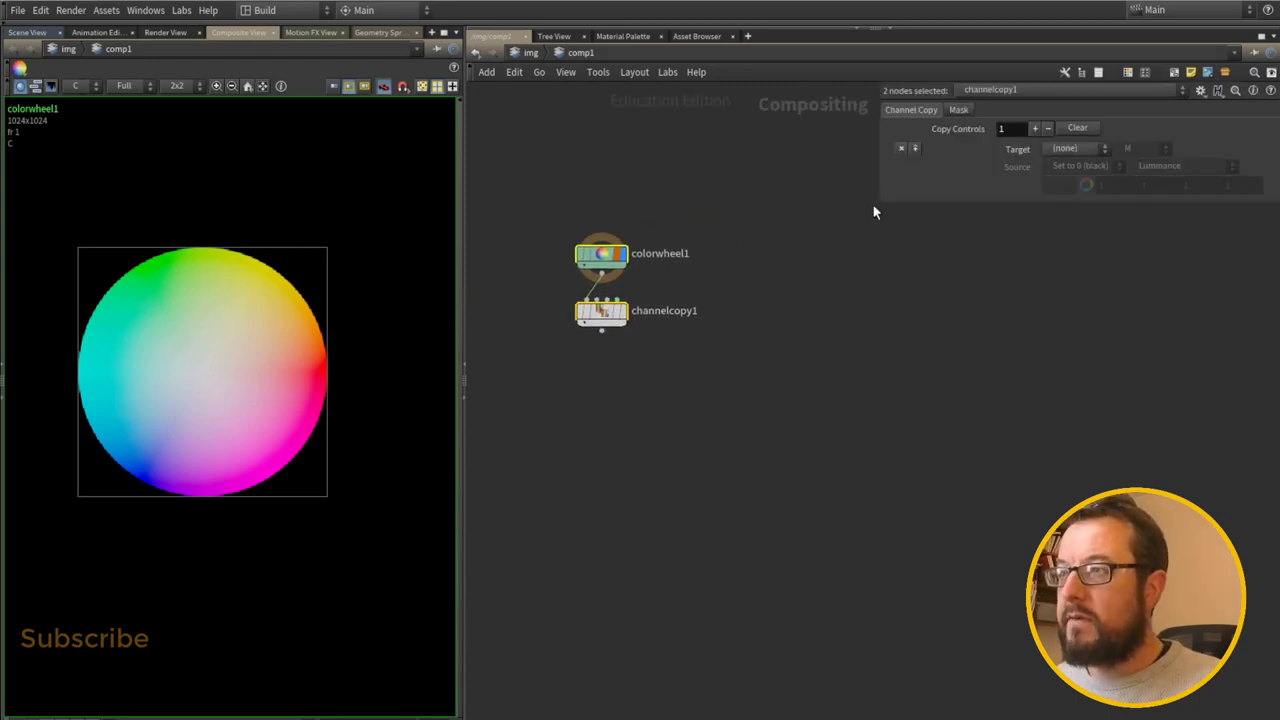
pyautogui.moveTo(876, 201); pyautogui.dragTo(751, 348)
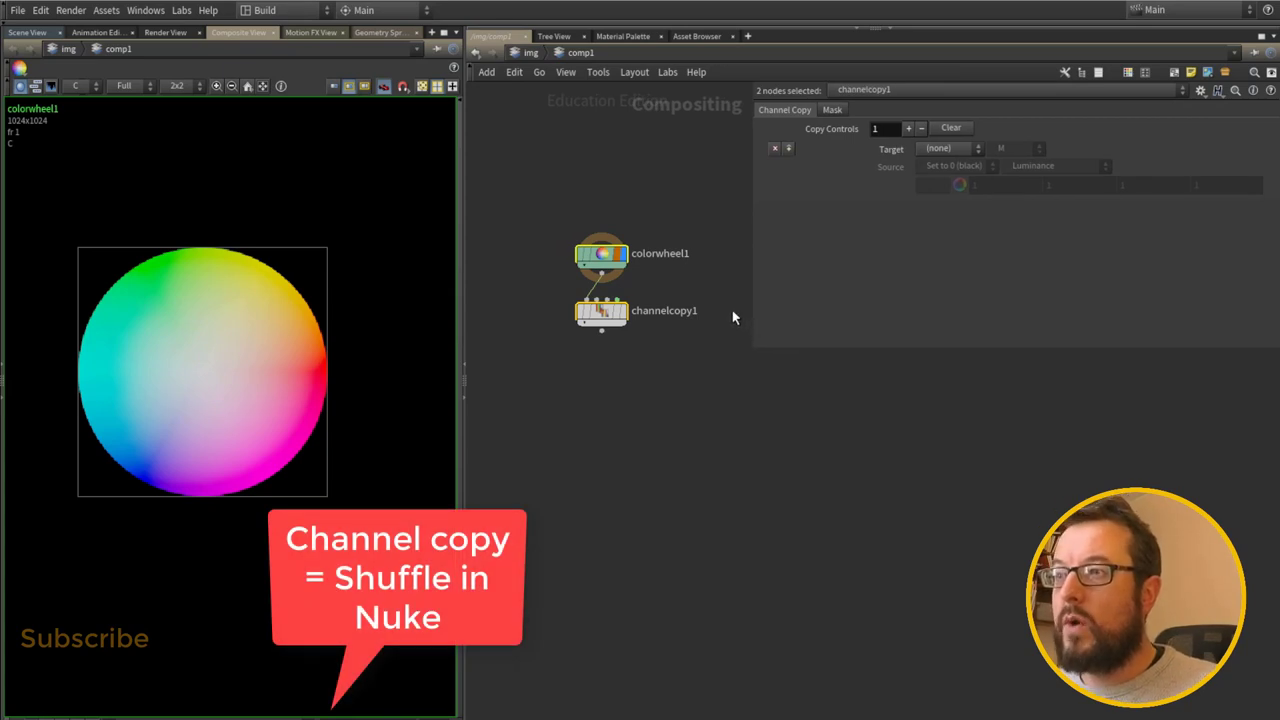
pyautogui.click(733, 314)
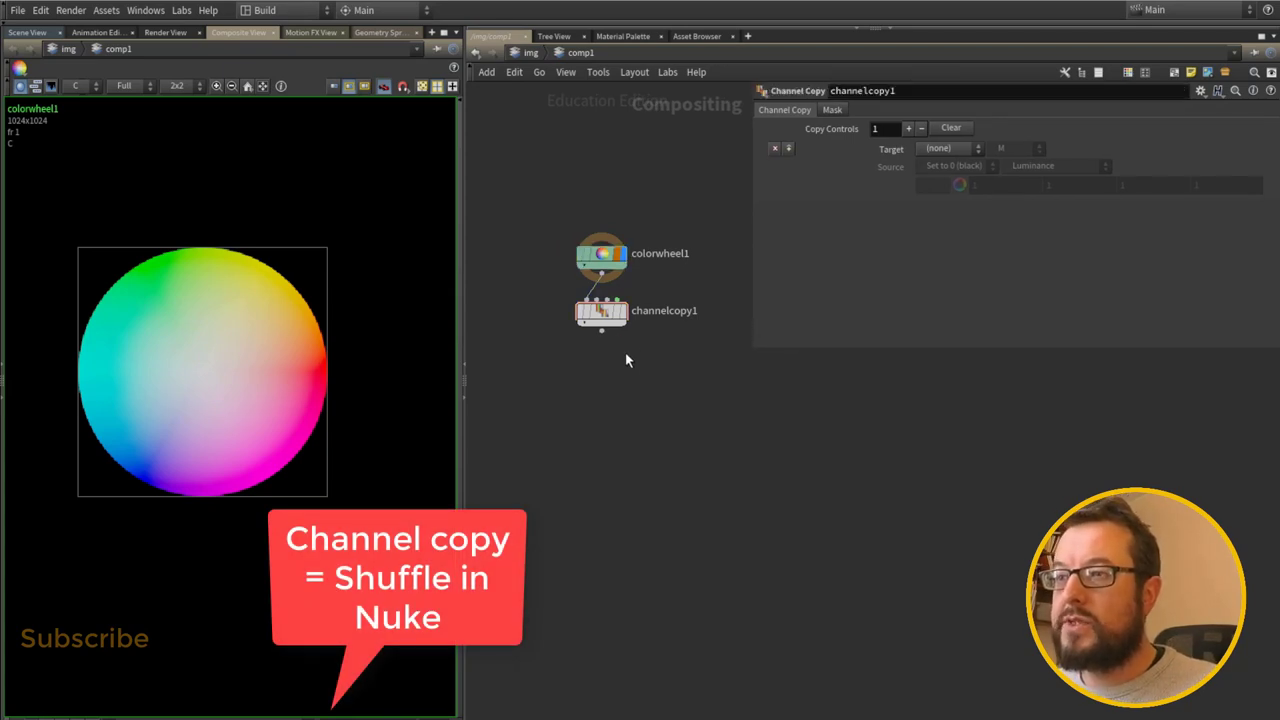
# Step: Set channelcopy1's Target to C and Source to Input 1 : C.r, and display it
pyautogui.click(971, 149)
pyautogui.click(953, 148)
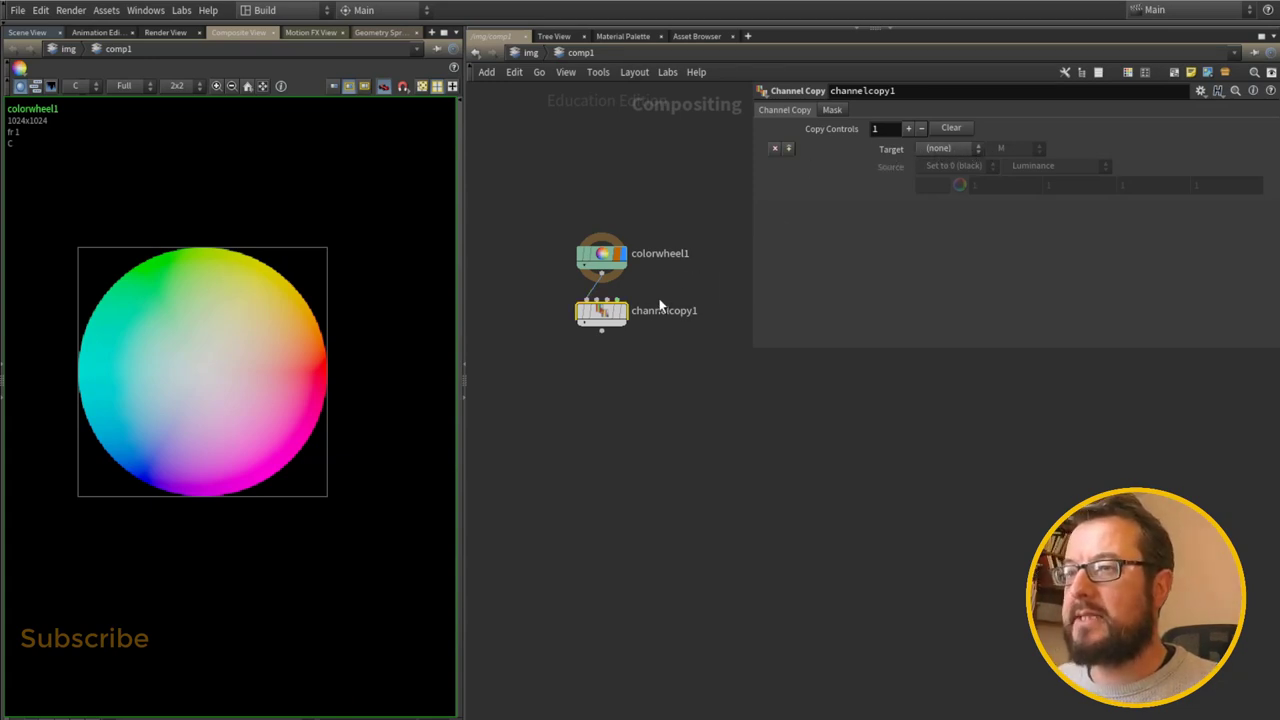
pyautogui.click(945, 150)
pyautogui.click(925, 194)
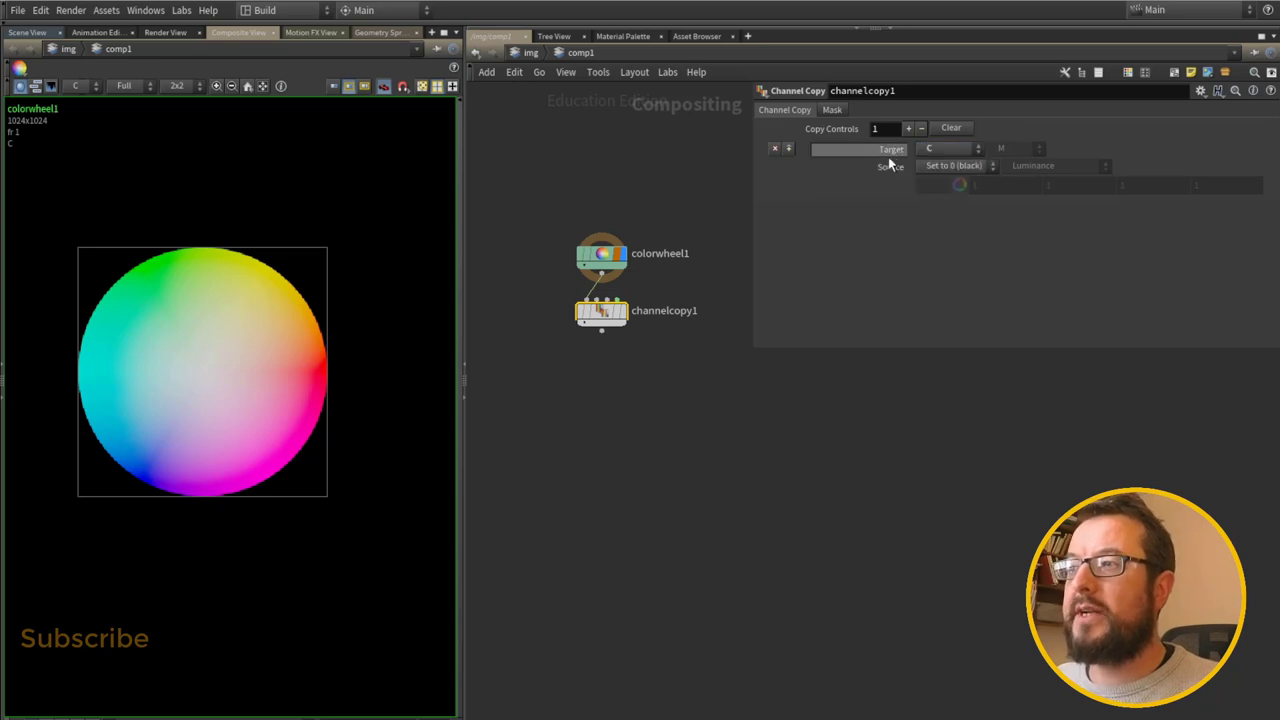
pyautogui.click(953, 166)
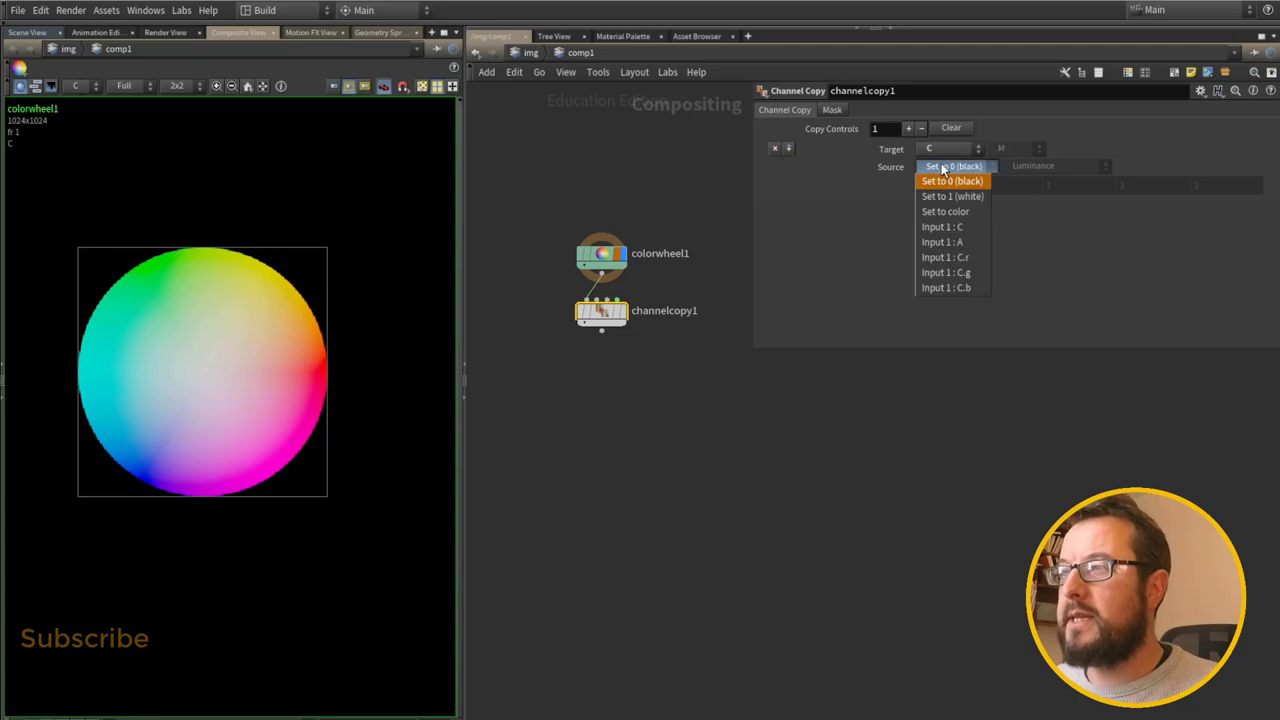
pyautogui.click(973, 262)
pyautogui.click(621, 312)
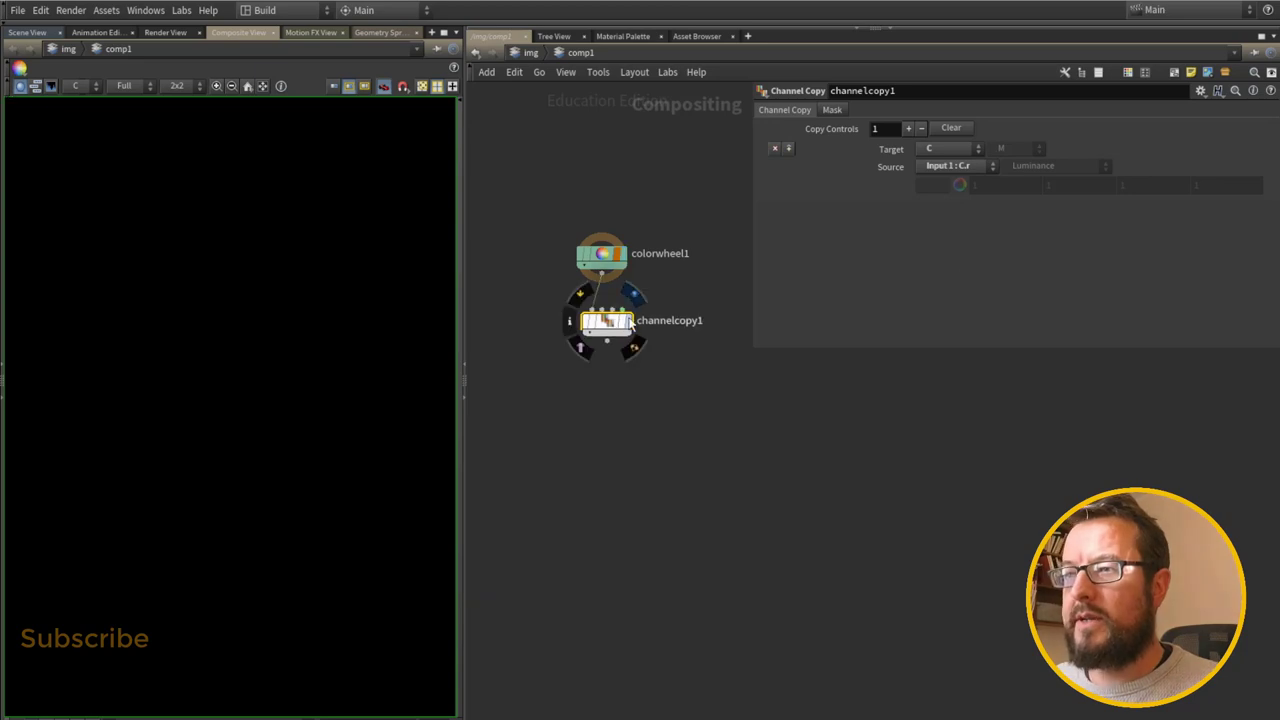
# Step: Duplicate channelcopy1 as channelcopy2 and set its Source to Input 1 : C.g
pyautogui.moveTo(595, 323); pyautogui.dragTo(518, 333)
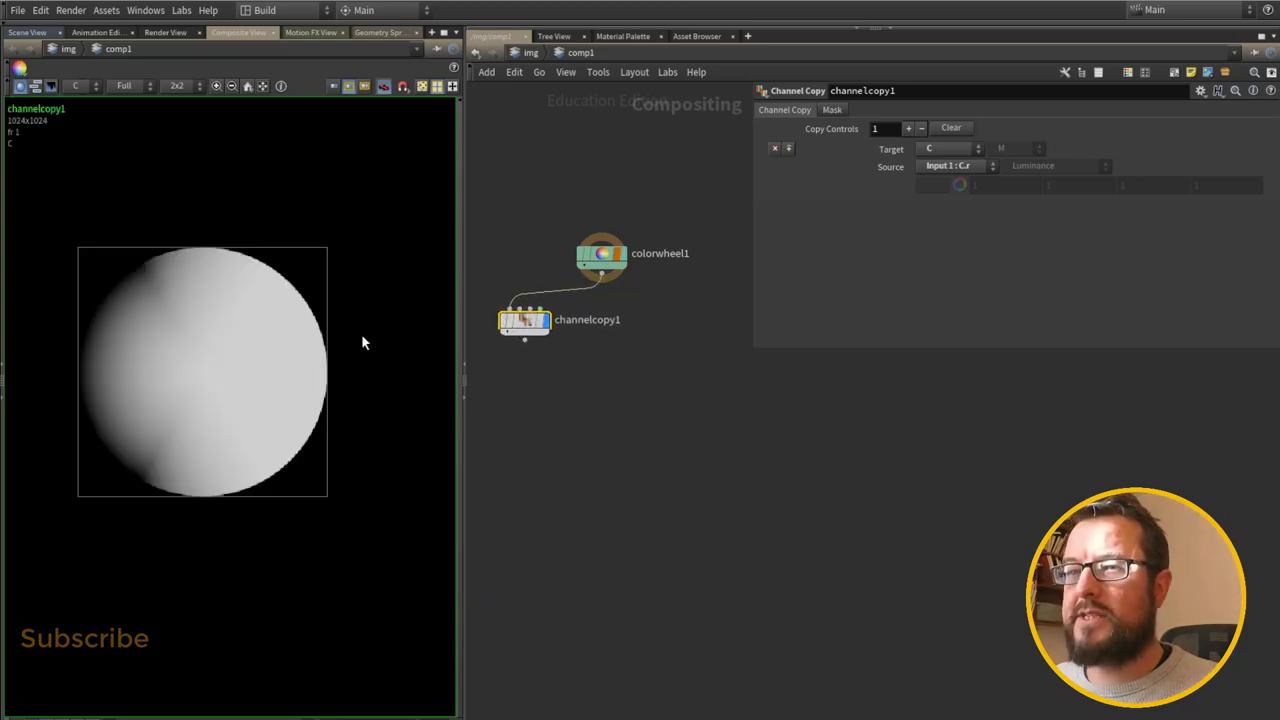
pyautogui.scroll(2, 207, 380)
pyautogui.scroll(-1, 395, 400)
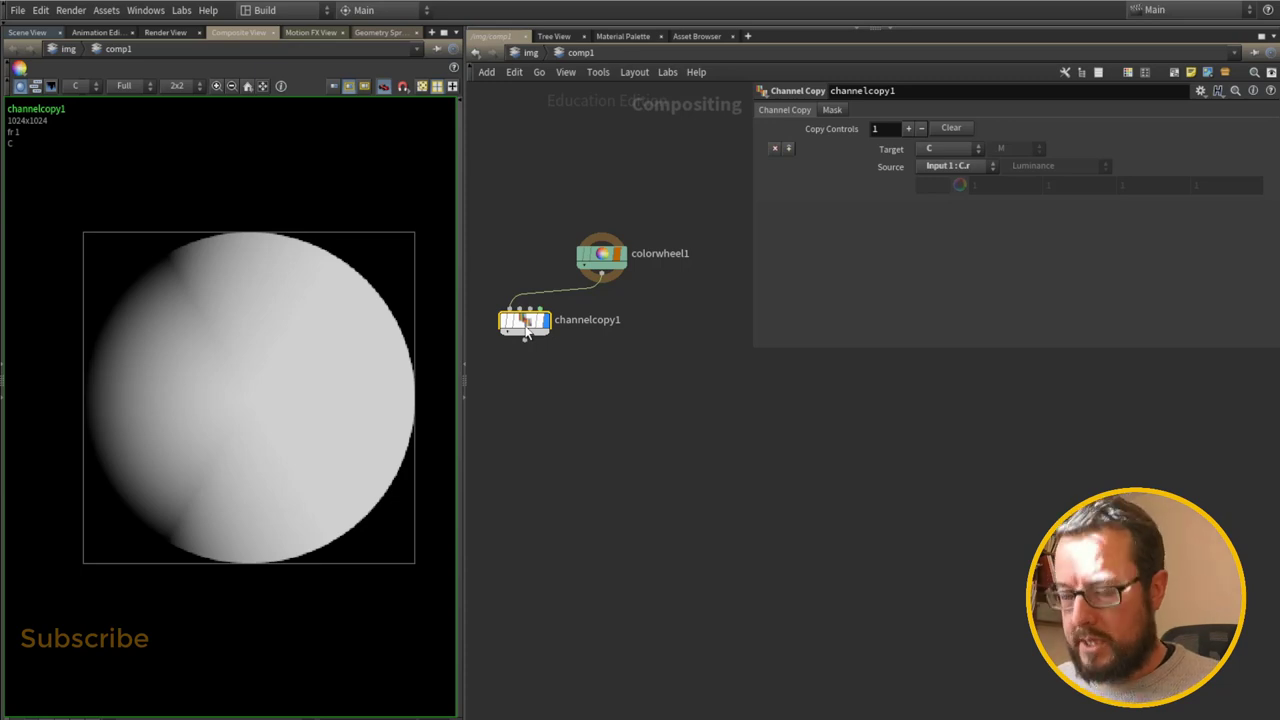
pyautogui.keyDown('alt'); pyautogui.moveTo(527, 332); pyautogui.dragTo(617, 330); pyautogui.keyUp('alt')
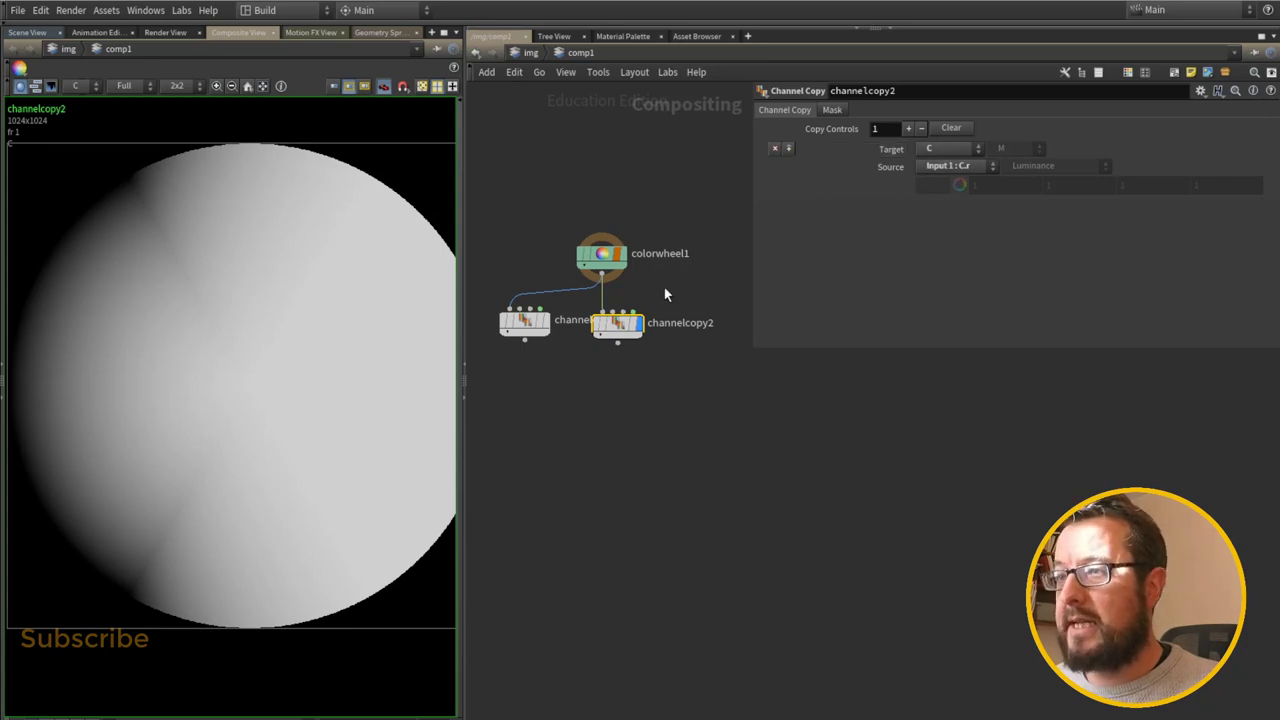
pyautogui.click(940, 166)
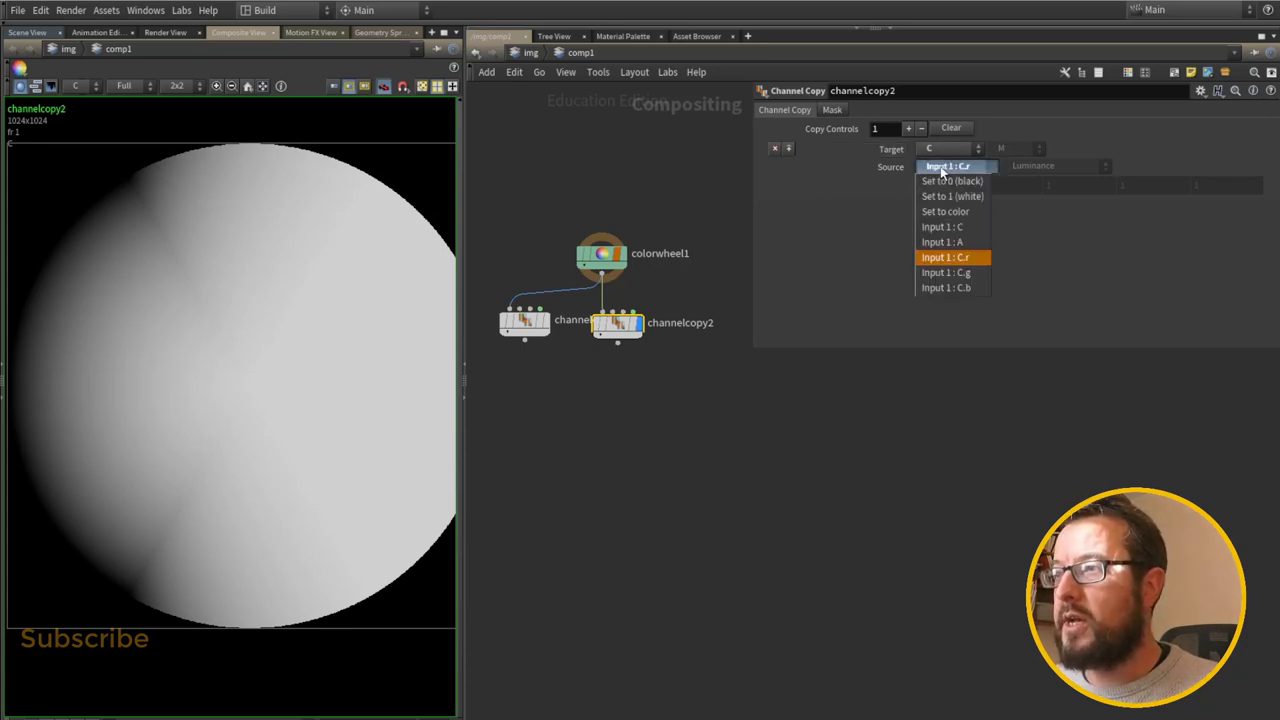
pyautogui.click(945, 273)
# Step: Duplicate again as channelcopy3 with Source Input 1 : C.b, then display channelcopy1
pyautogui.moveTo(657, 320); pyautogui.dragTo(630, 325, button='middle')
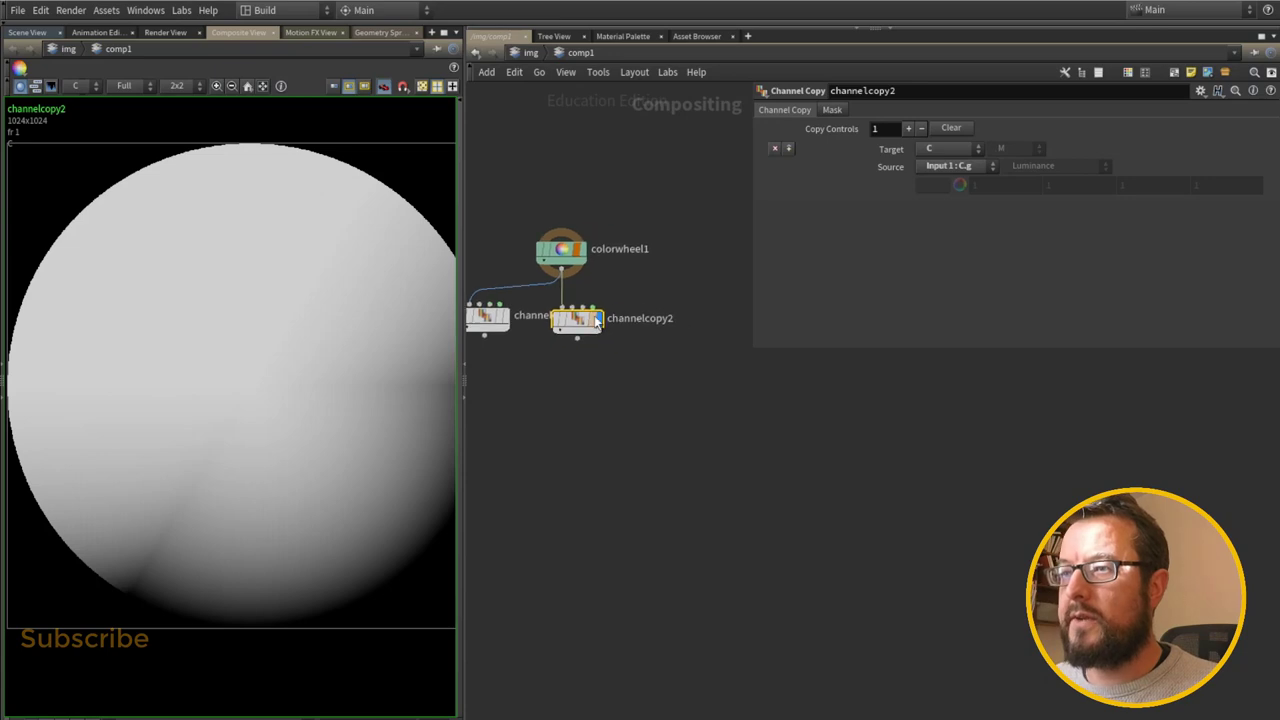
pyautogui.keyDown('alt'); pyautogui.moveTo(630, 325); pyautogui.dragTo(718, 323); pyautogui.keyUp('alt')
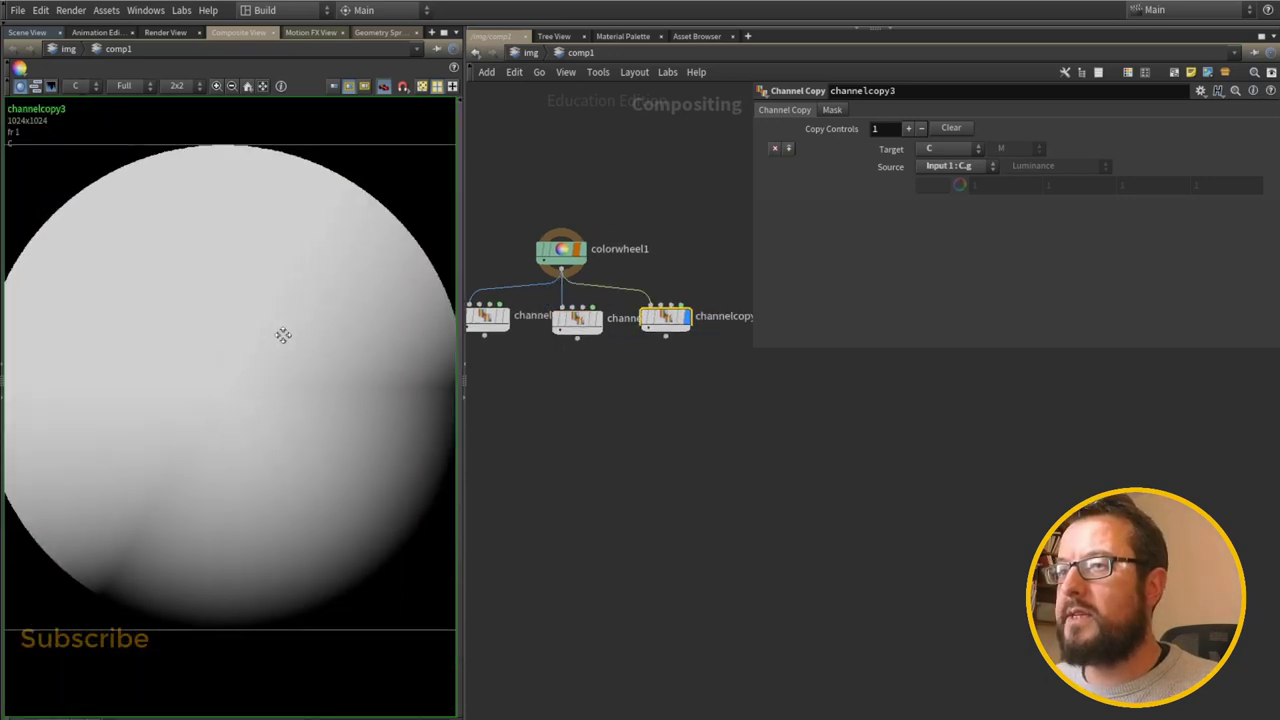
pyautogui.click(956, 163)
pyautogui.click(957, 287)
pyautogui.moveTo(688, 322)
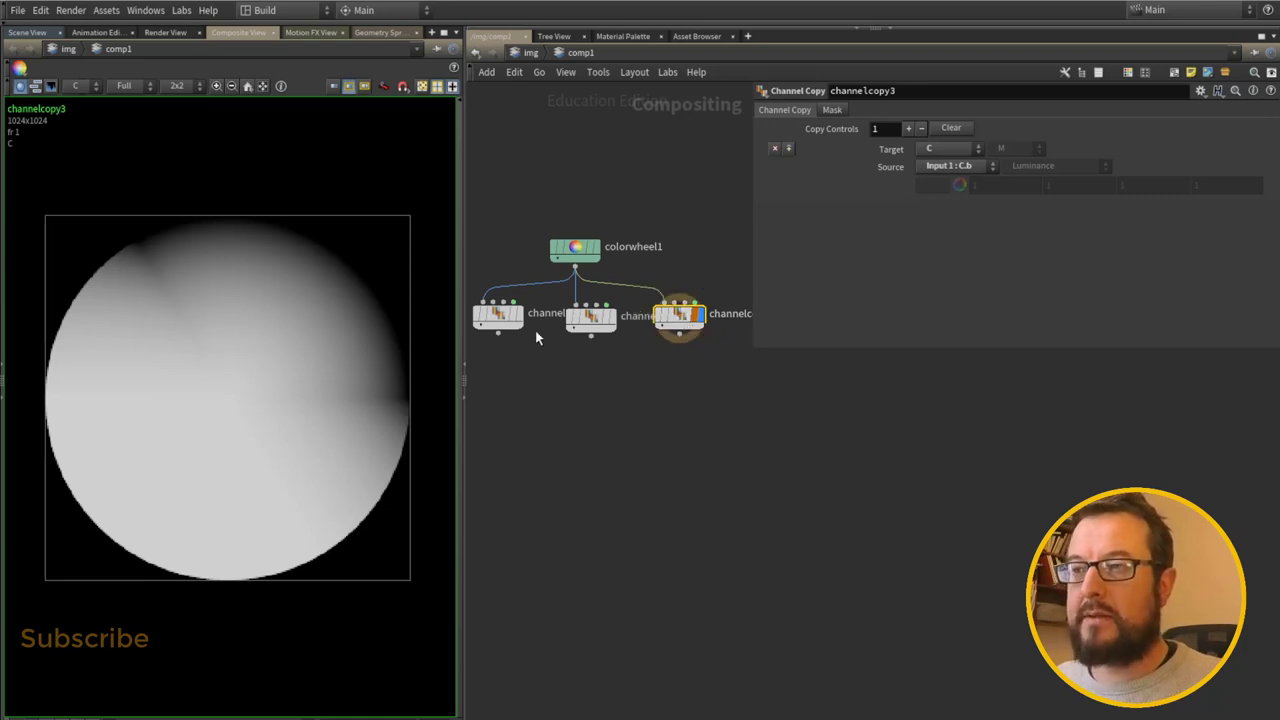
pyautogui.click(510, 316)
# Step: Add channelcopy4 below channelcopy1 and wire channelcopy2 into its second input
pyautogui.click(500, 316)
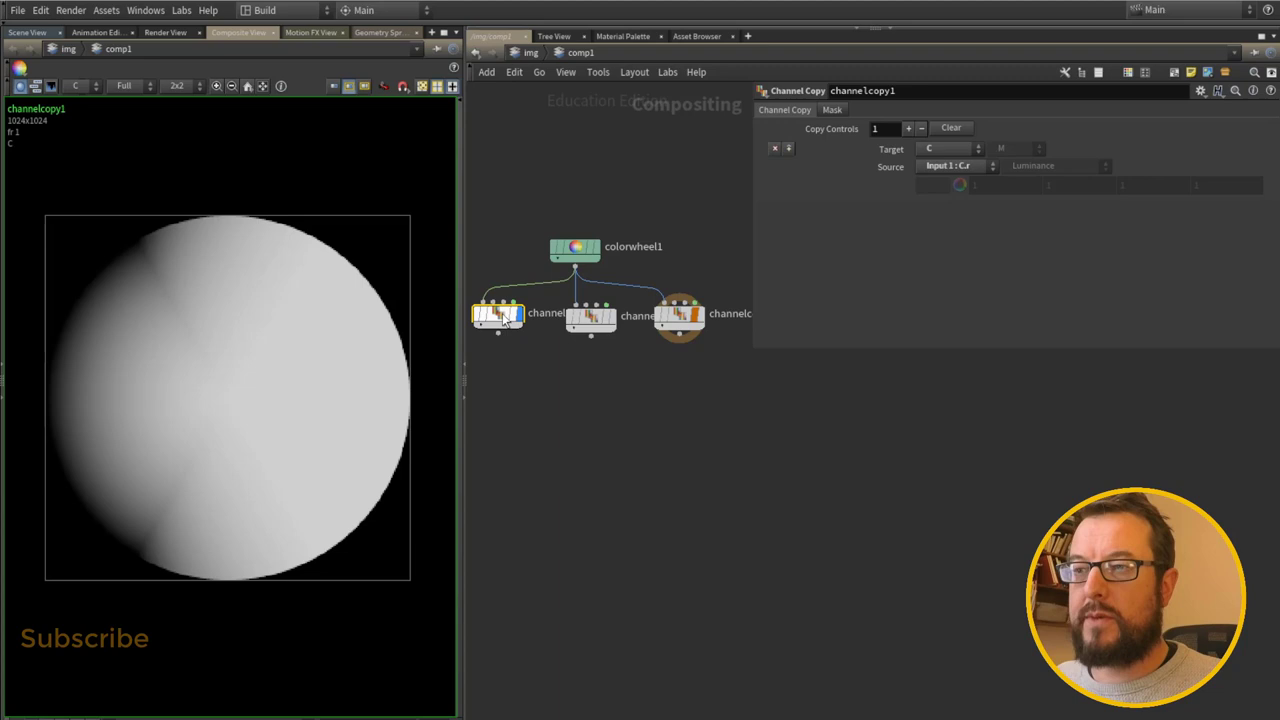
pyautogui.press('Tab')
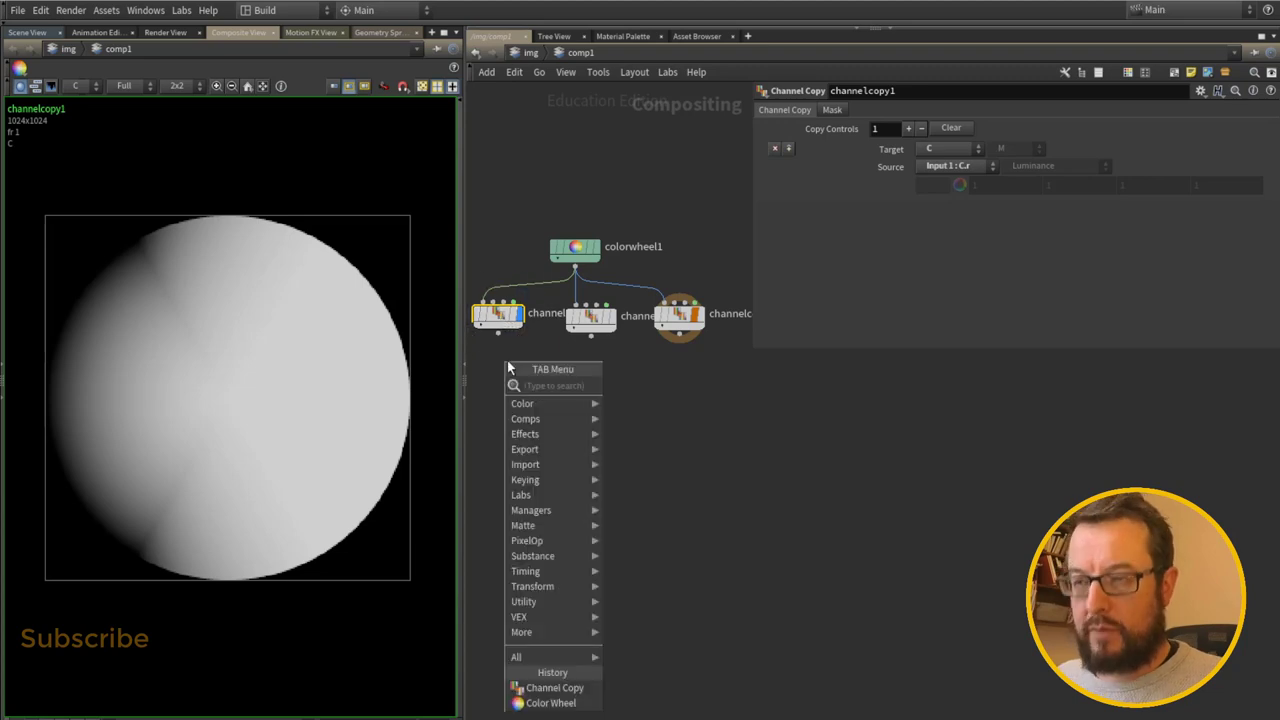
pyautogui.write('chann')
pyautogui.press('Return')
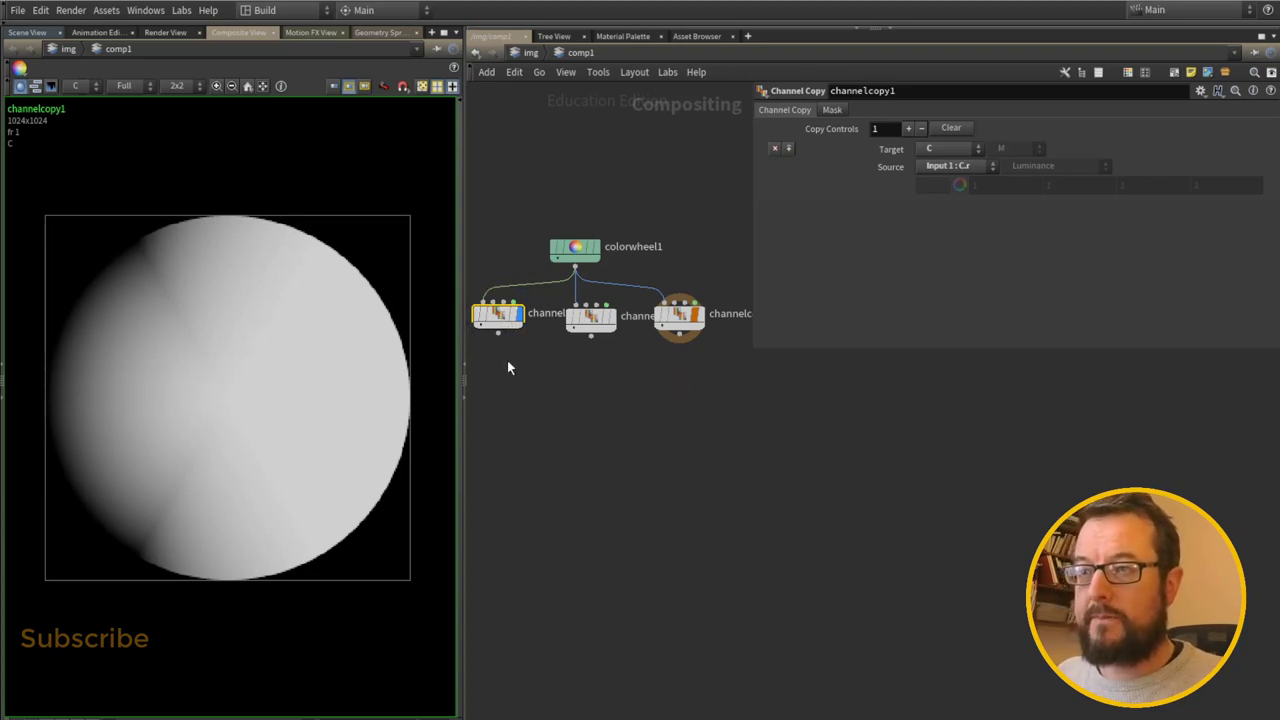
pyautogui.click(548, 397)
pyautogui.moveTo(548, 397); pyautogui.dragTo(569, 405)
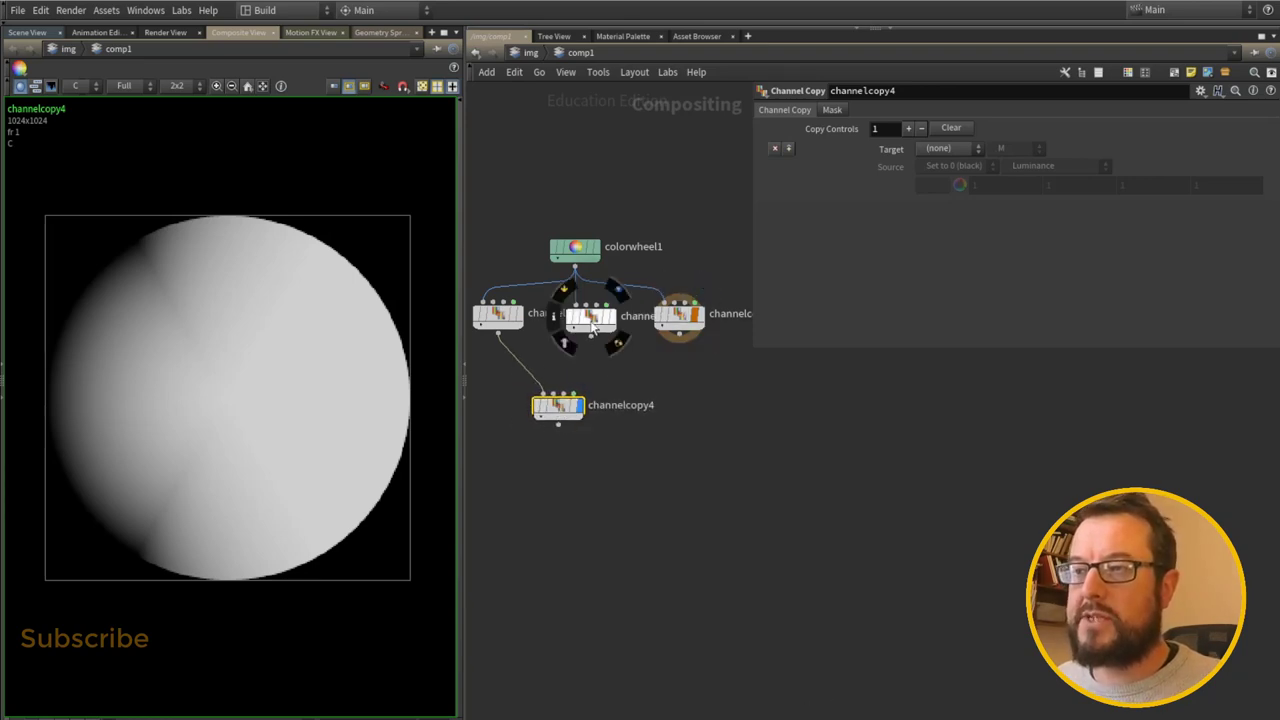
pyautogui.click(591, 338)
pyautogui.click(552, 392)
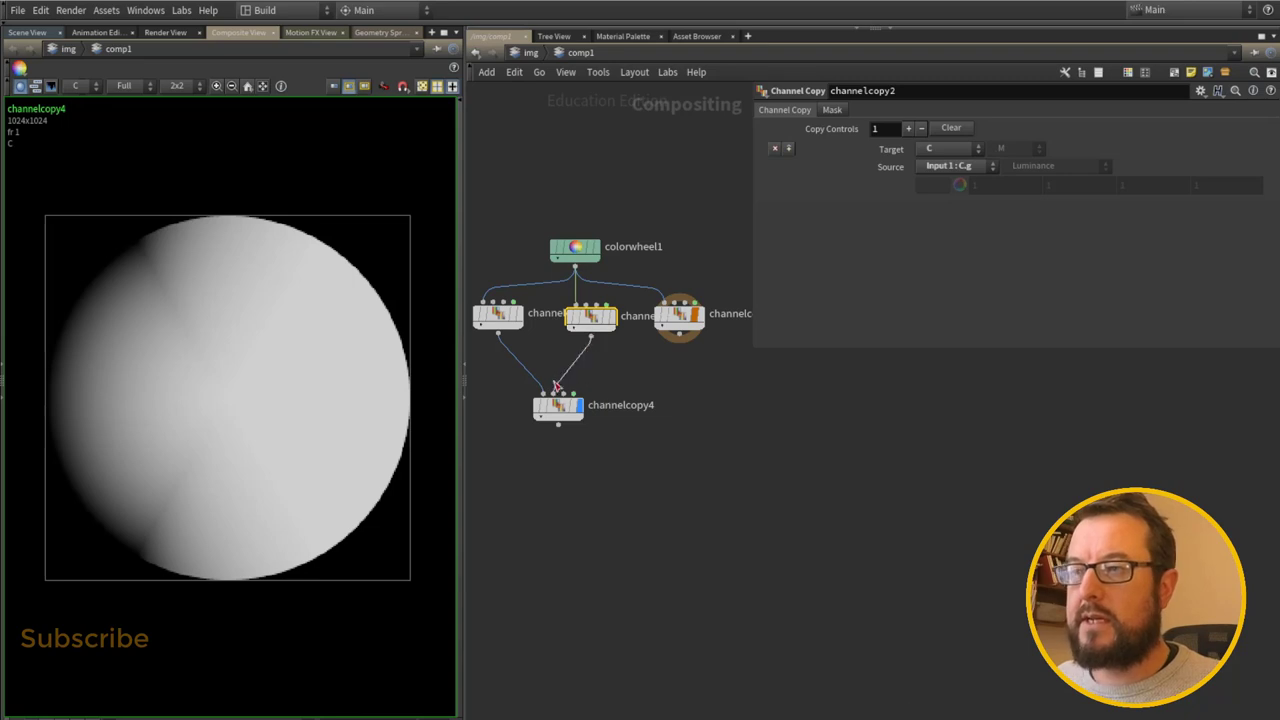
pyautogui.click(613, 326)
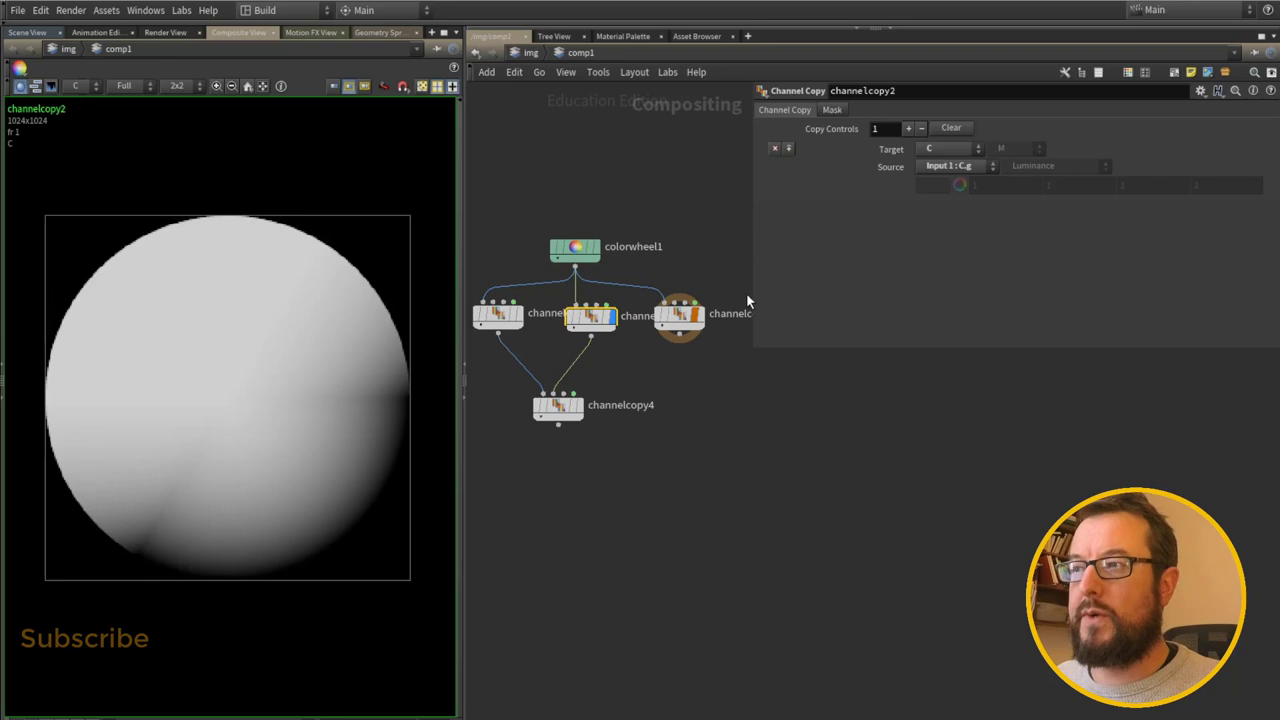
# Step: Set channelcopy4's Target to C.g and Source to Input 2 : C.g
pyautogui.click(578, 406)
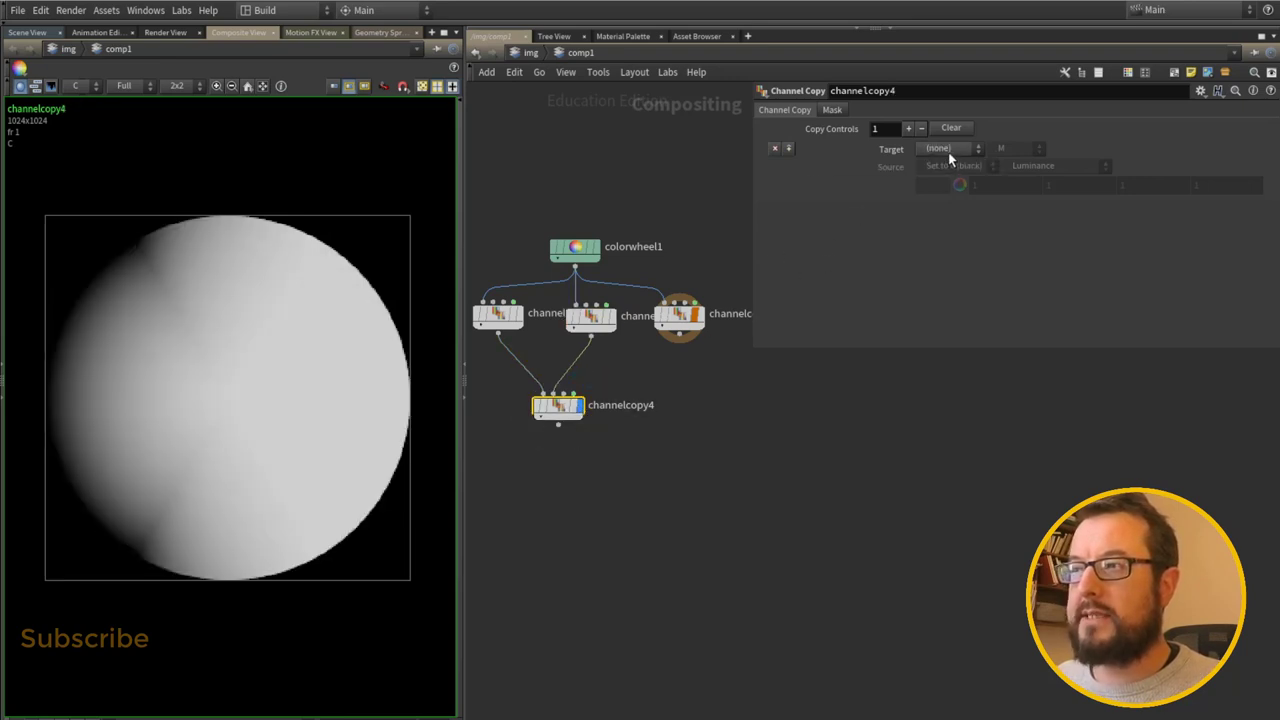
pyautogui.click(949, 149)
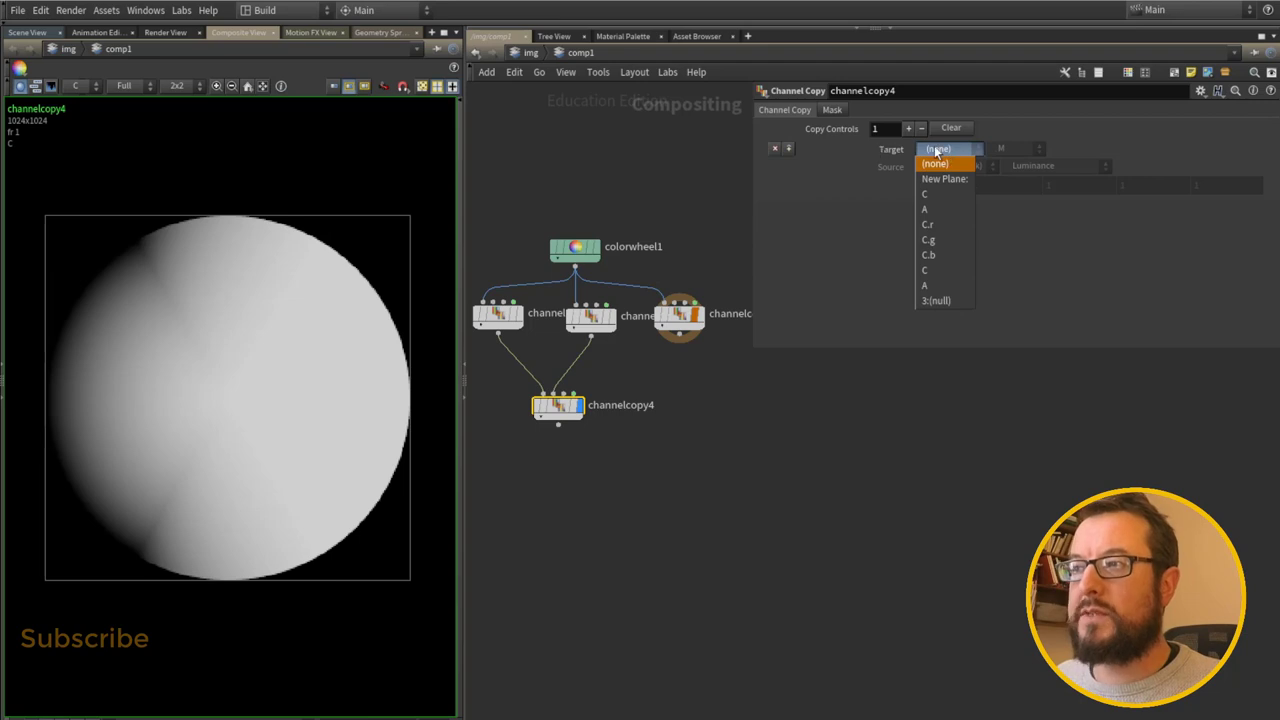
pyautogui.click(951, 239)
pyautogui.click(949, 168)
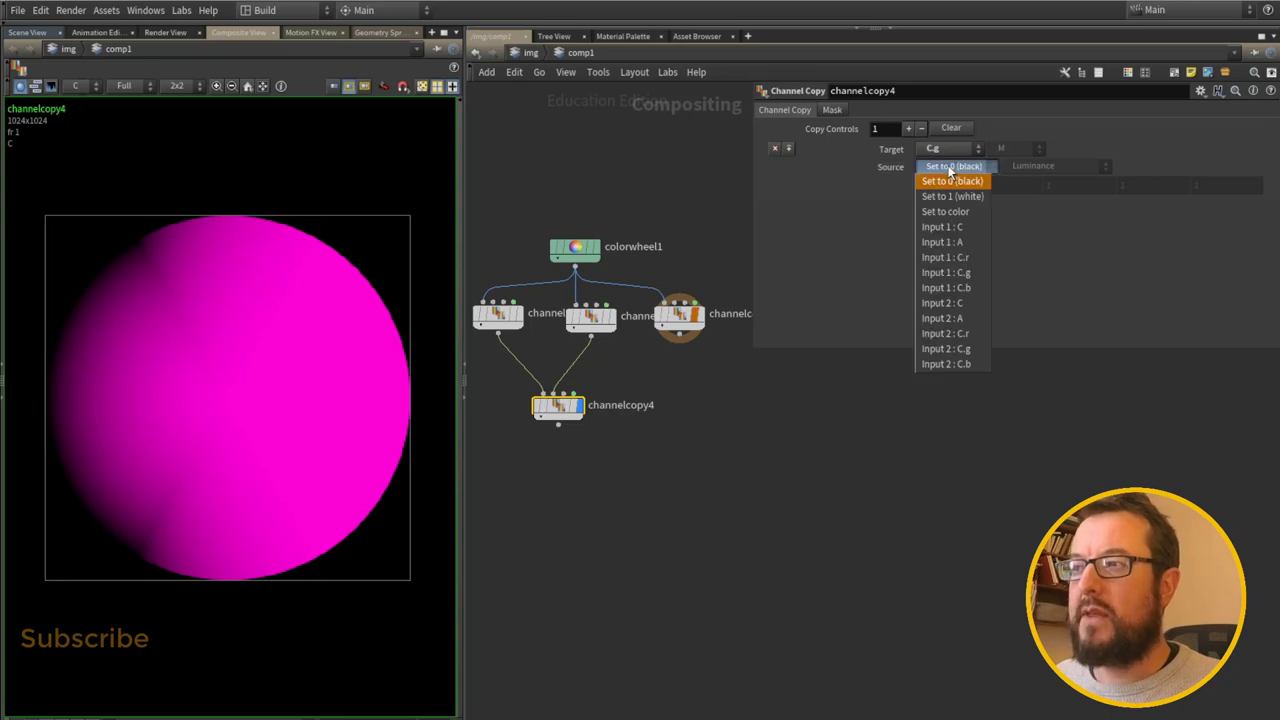
pyautogui.click(950, 181)
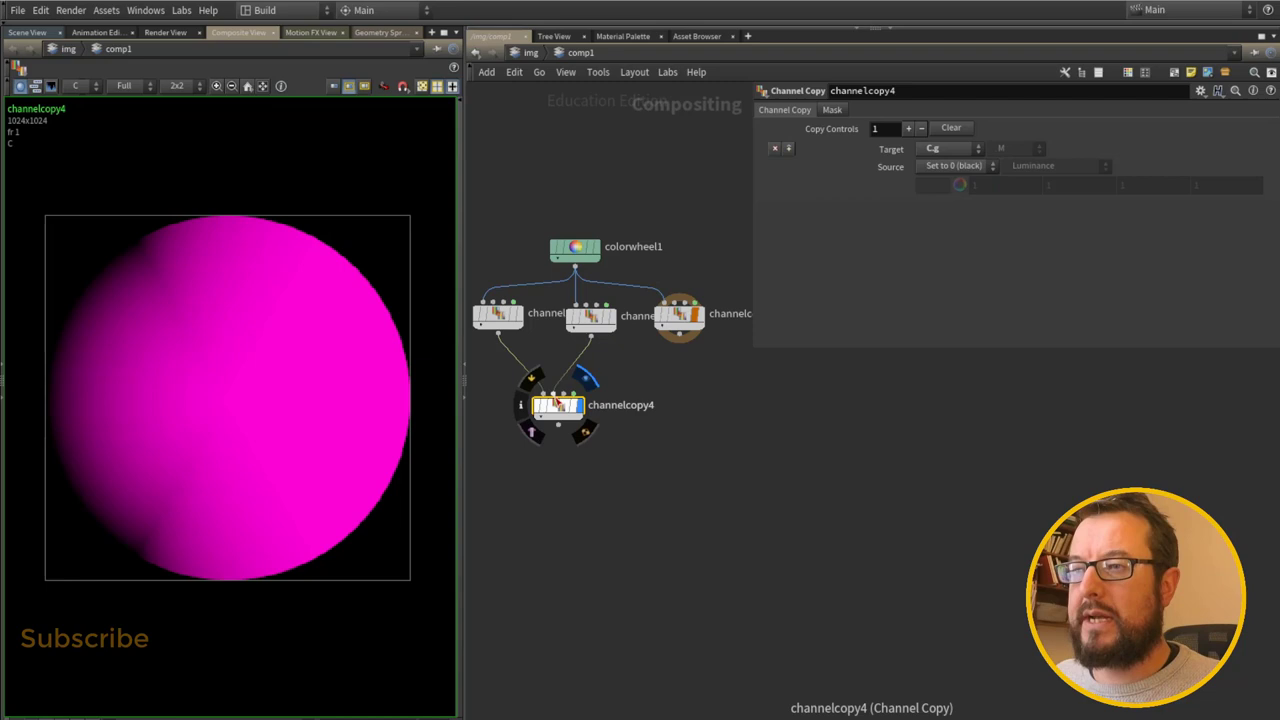
pyautogui.click(950, 166)
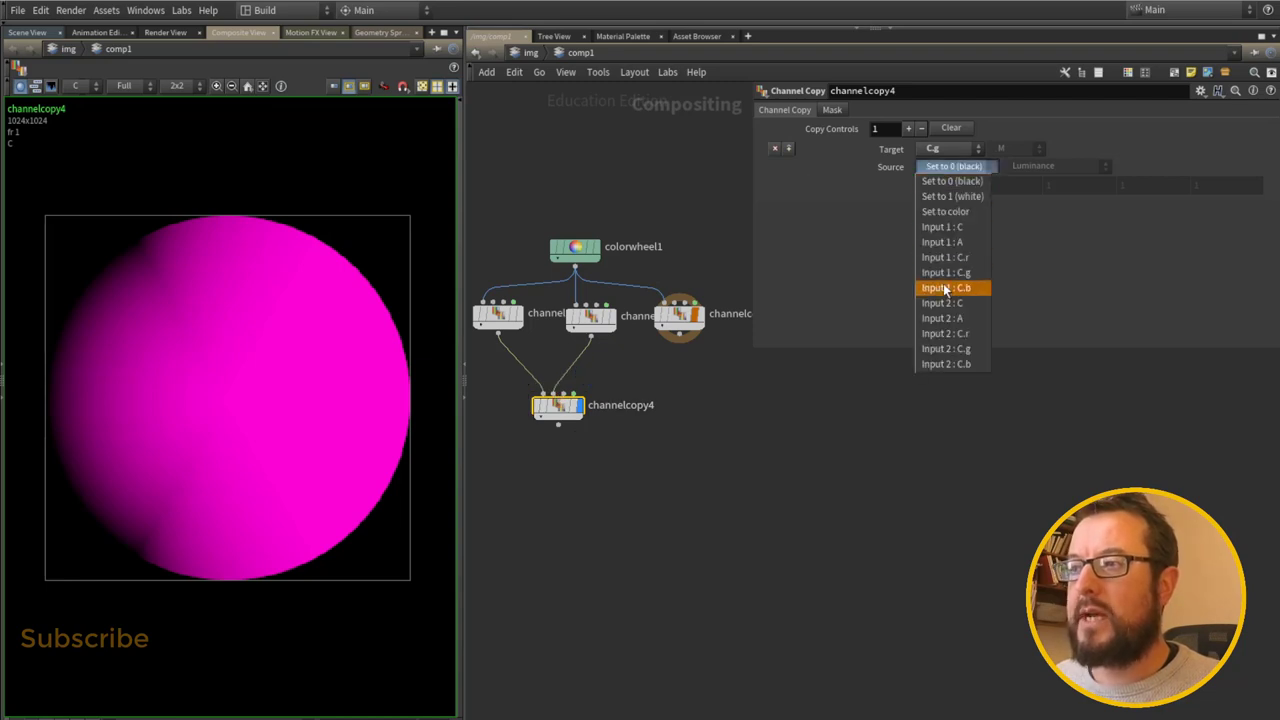
pyautogui.click(947, 349)
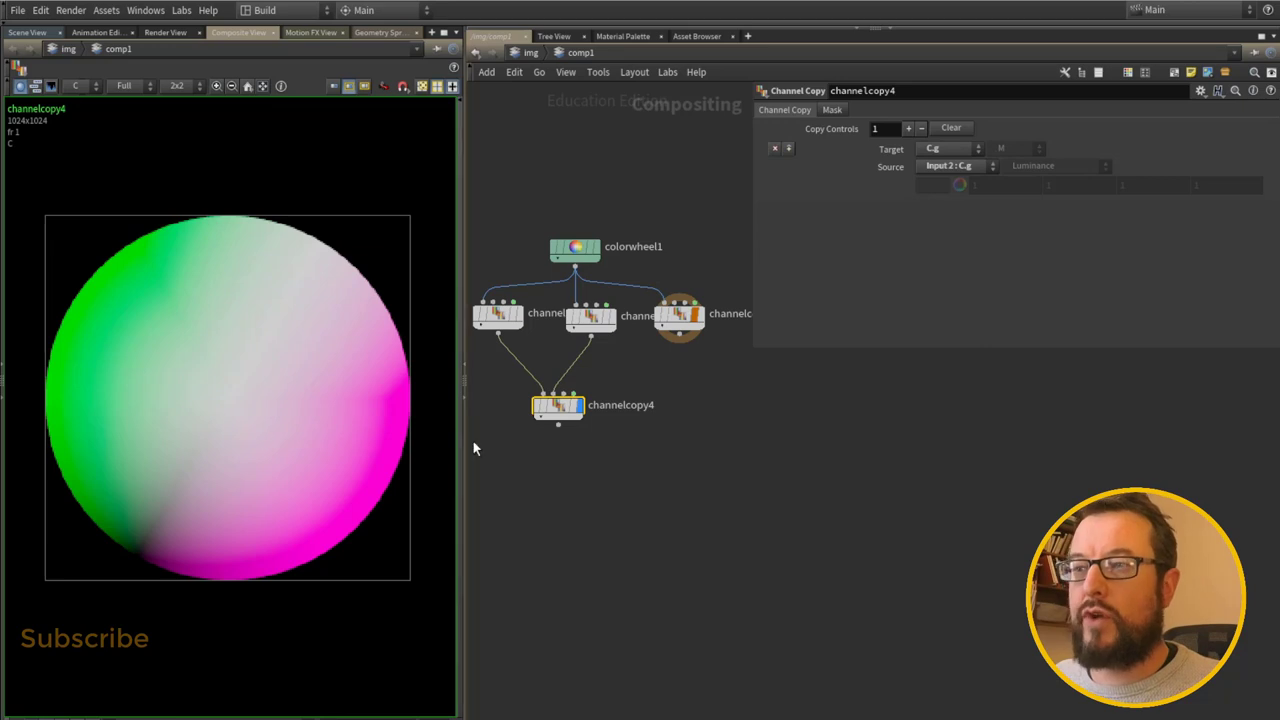
pyautogui.moveTo(566, 410); pyautogui.dragTo(555, 382)
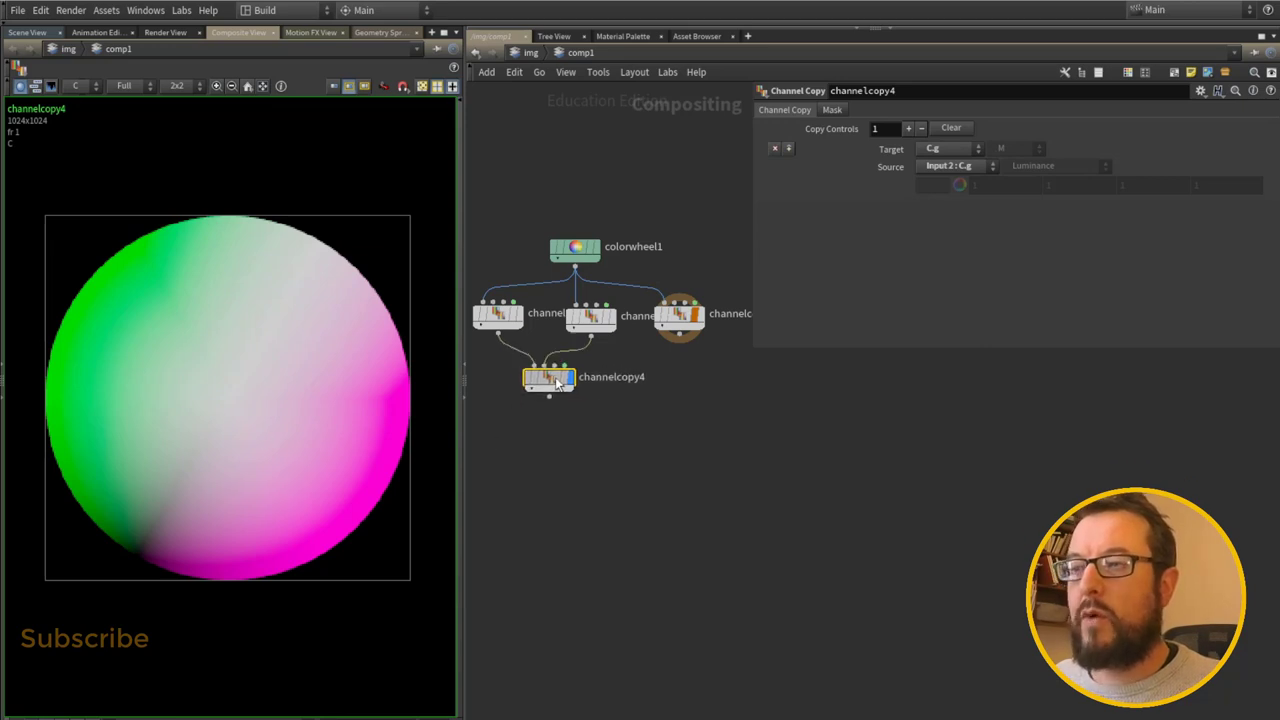
# Step: Delete the stray channelcopy5 node and wire channelcopy3 into channelcopy4's third input
pyautogui.click(612, 428)
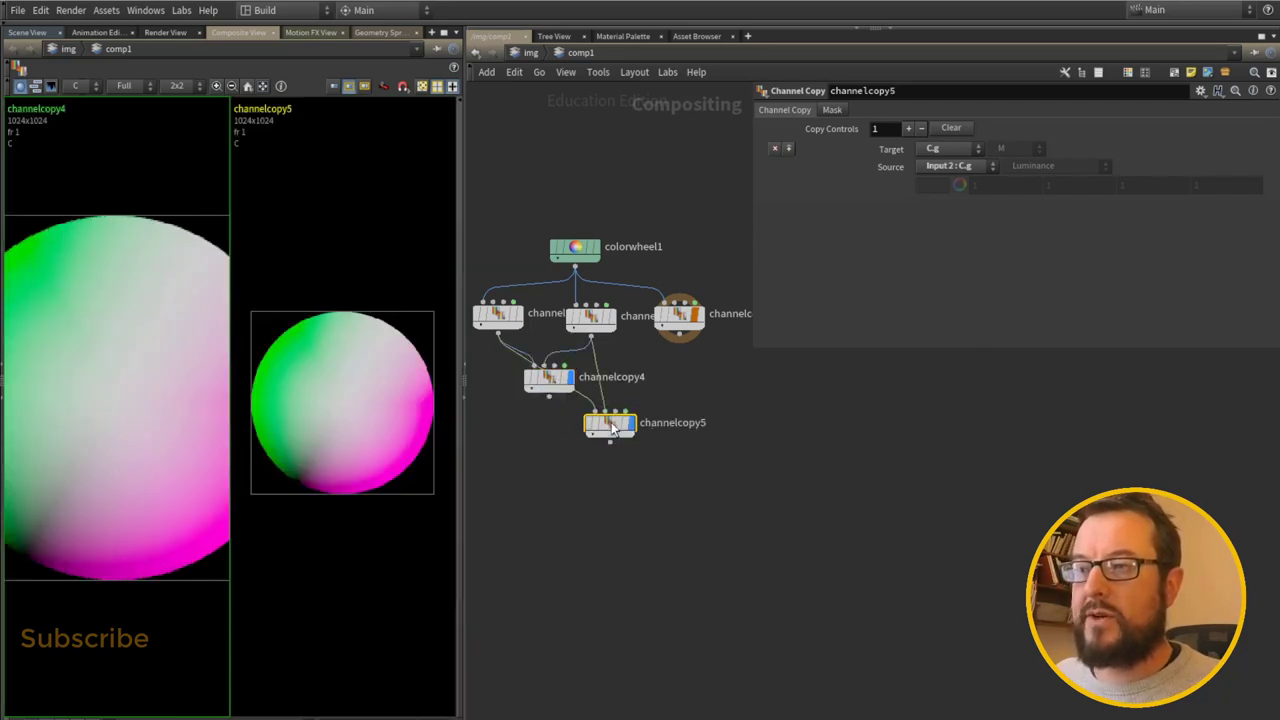
pyautogui.moveTo(612, 428); pyautogui.dragTo(736, 337)
pyautogui.moveTo(633, 453); pyautogui.dragTo(619, 441)
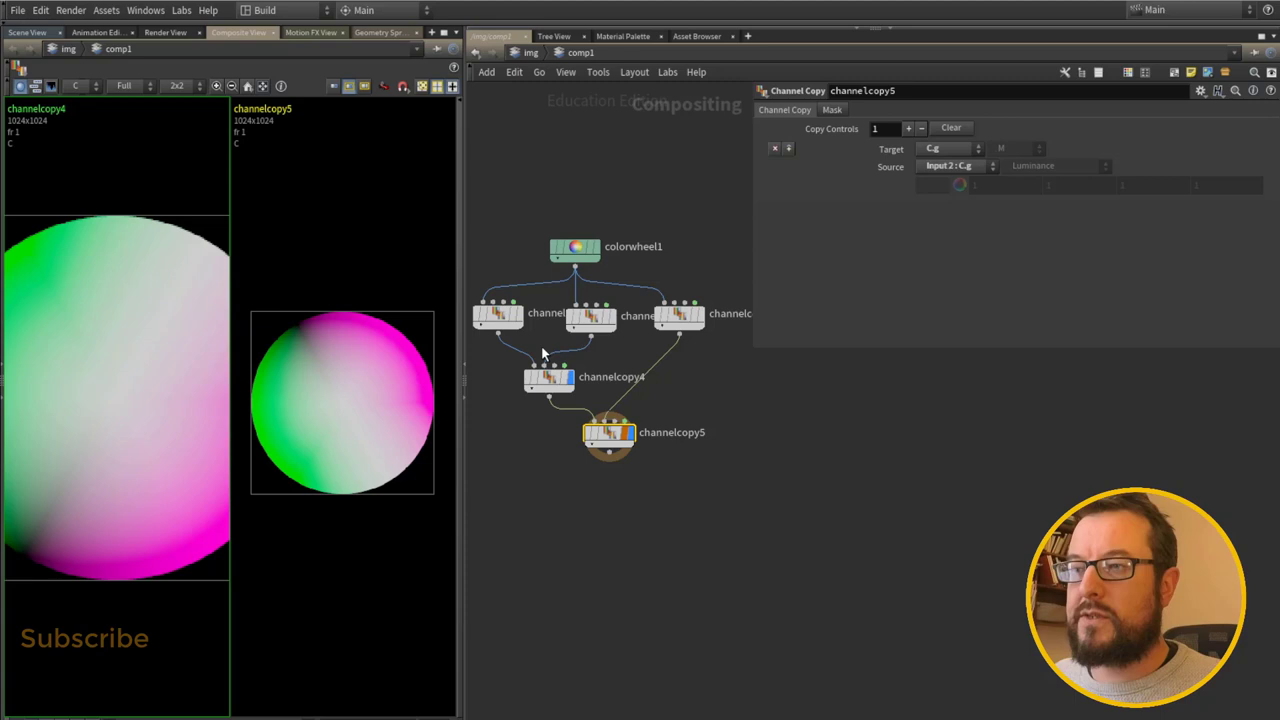
pyautogui.press('Delete')
pyautogui.moveTo(549, 378); pyautogui.dragTo(560, 394)
pyautogui.moveTo(679, 342); pyautogui.dragTo(586, 397)
# Step: Add a second channelcopy4 entry with Target C.b and Source Input 3 : C.b
pyautogui.click(789, 149)
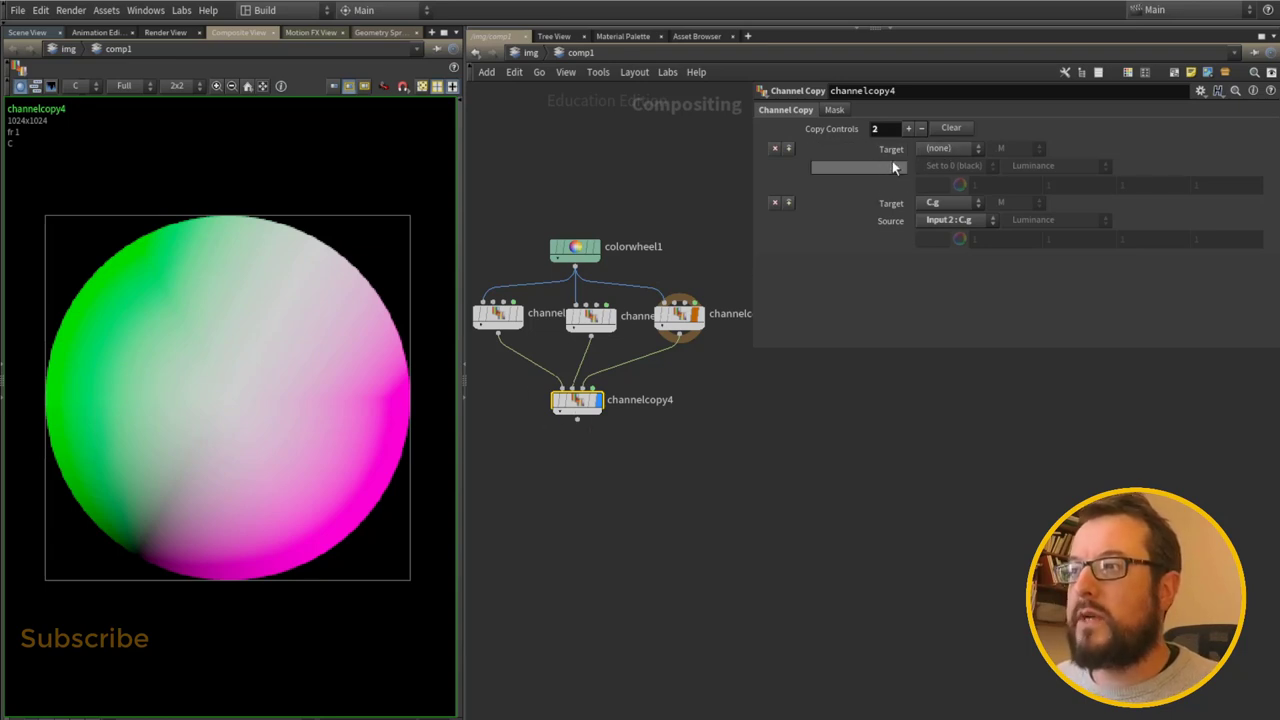
pyautogui.click(946, 148)
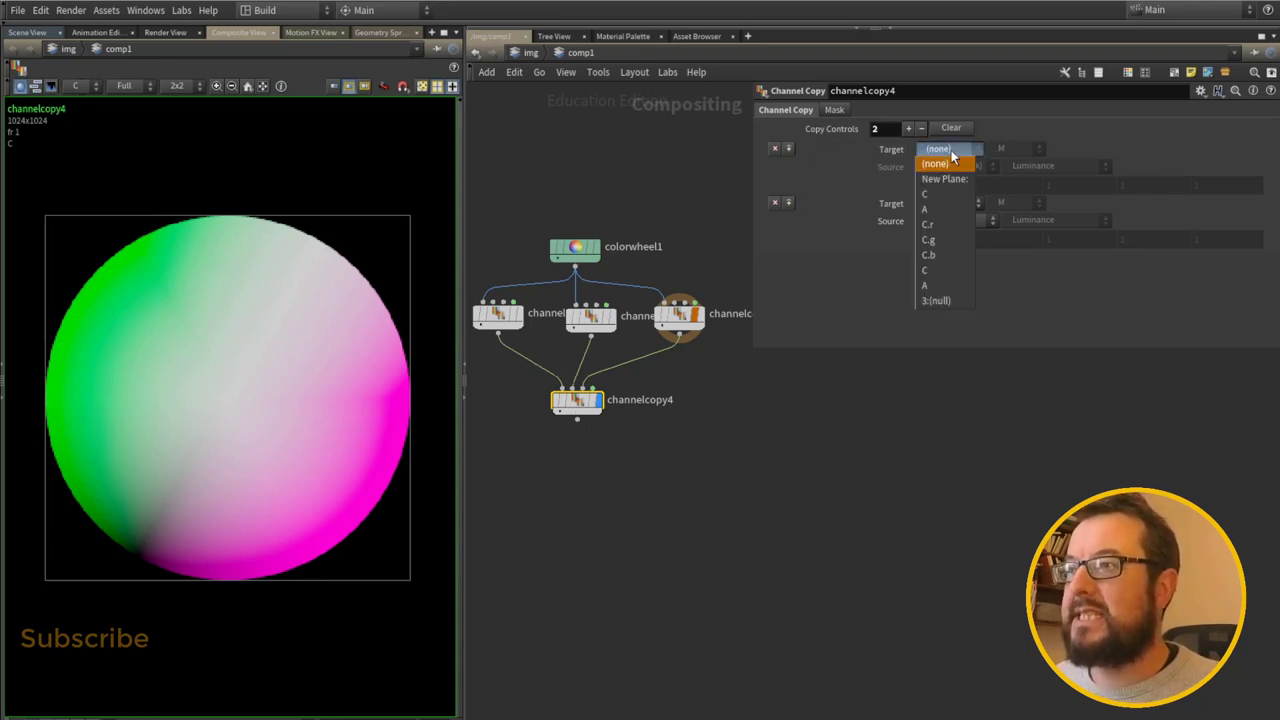
pyautogui.click(966, 258)
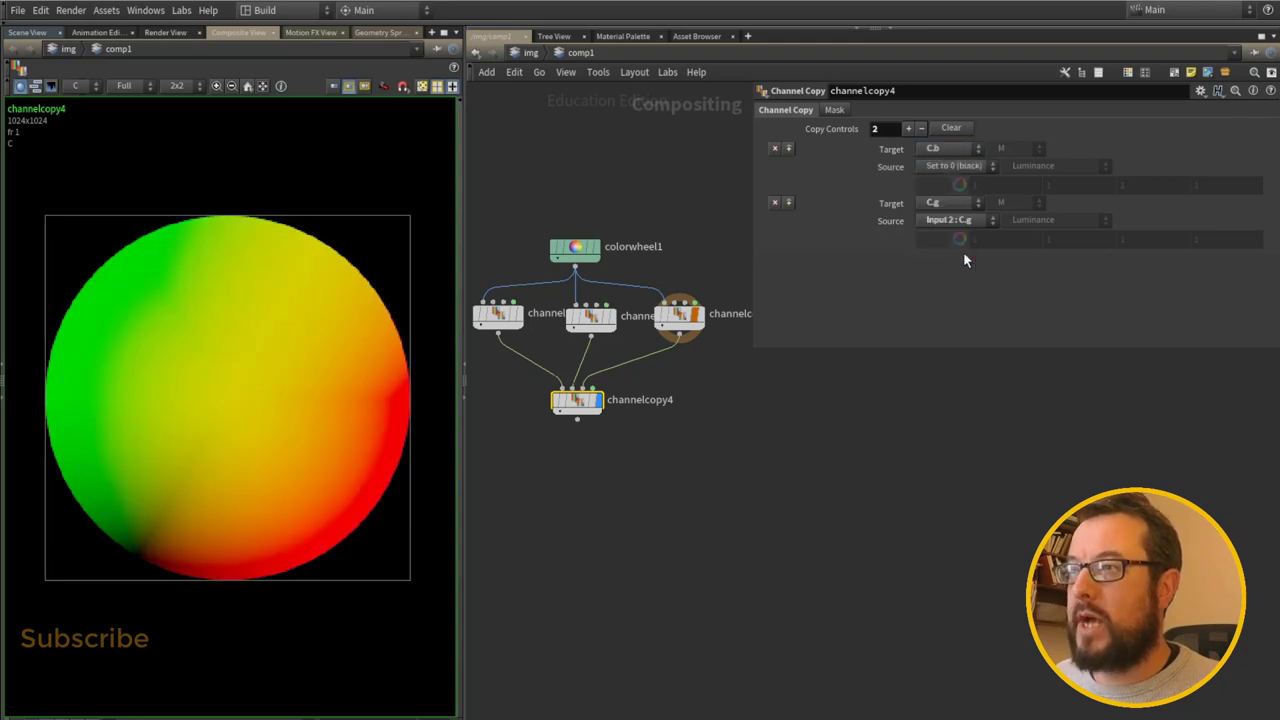
pyautogui.click(954, 166)
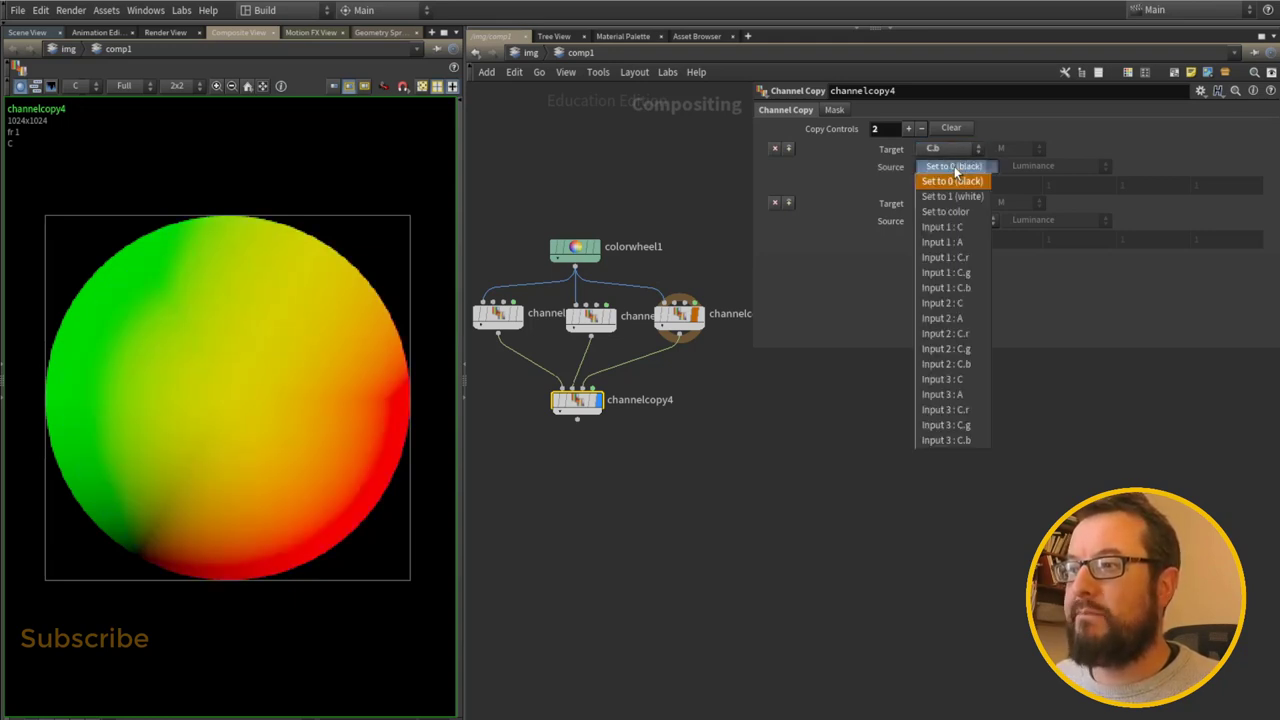
pyautogui.click(950, 440)
pyautogui.moveTo(574, 407); pyautogui.dragTo(595, 424)
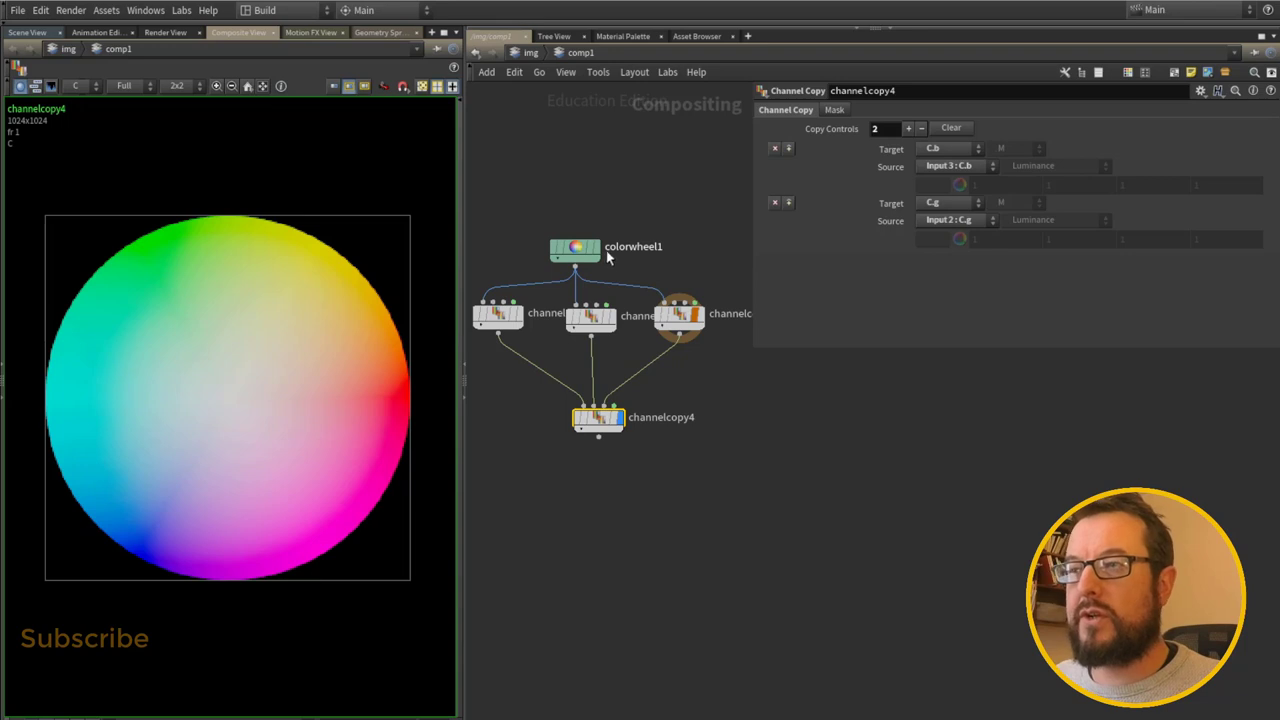
pyautogui.moveTo(601, 257)
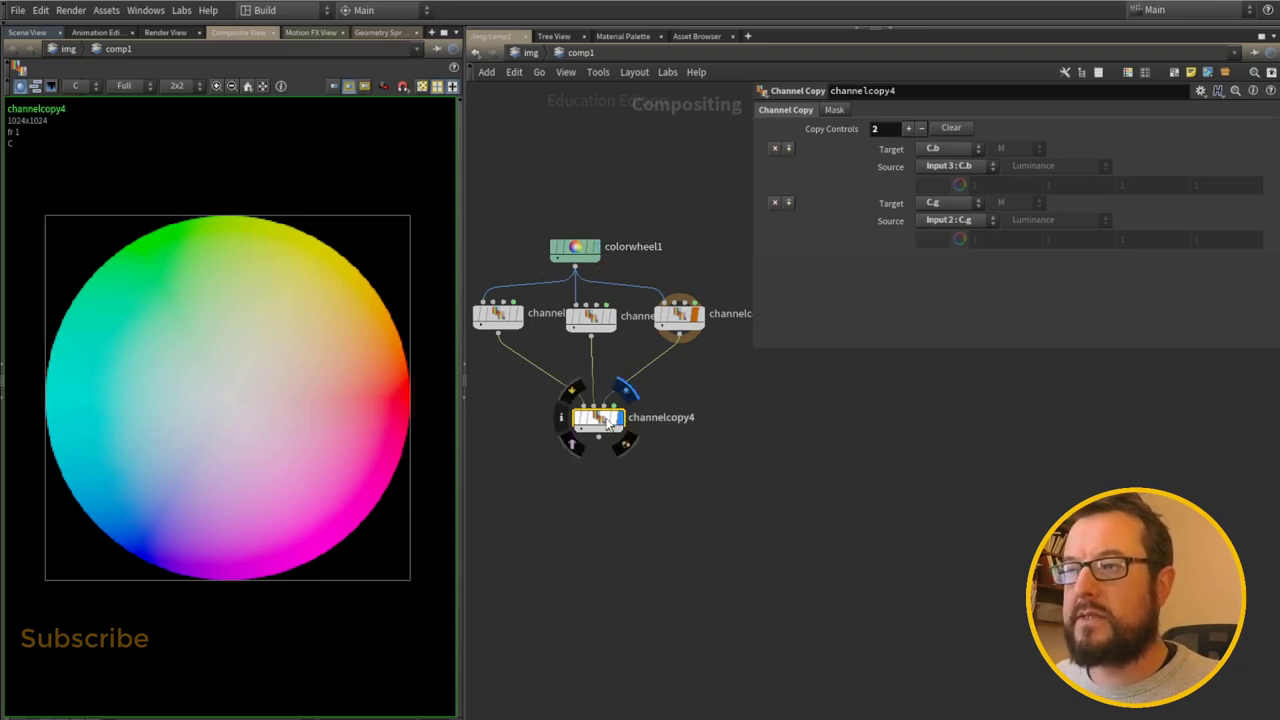
pyautogui.moveTo(607, 424); pyautogui.dragTo(600, 425)
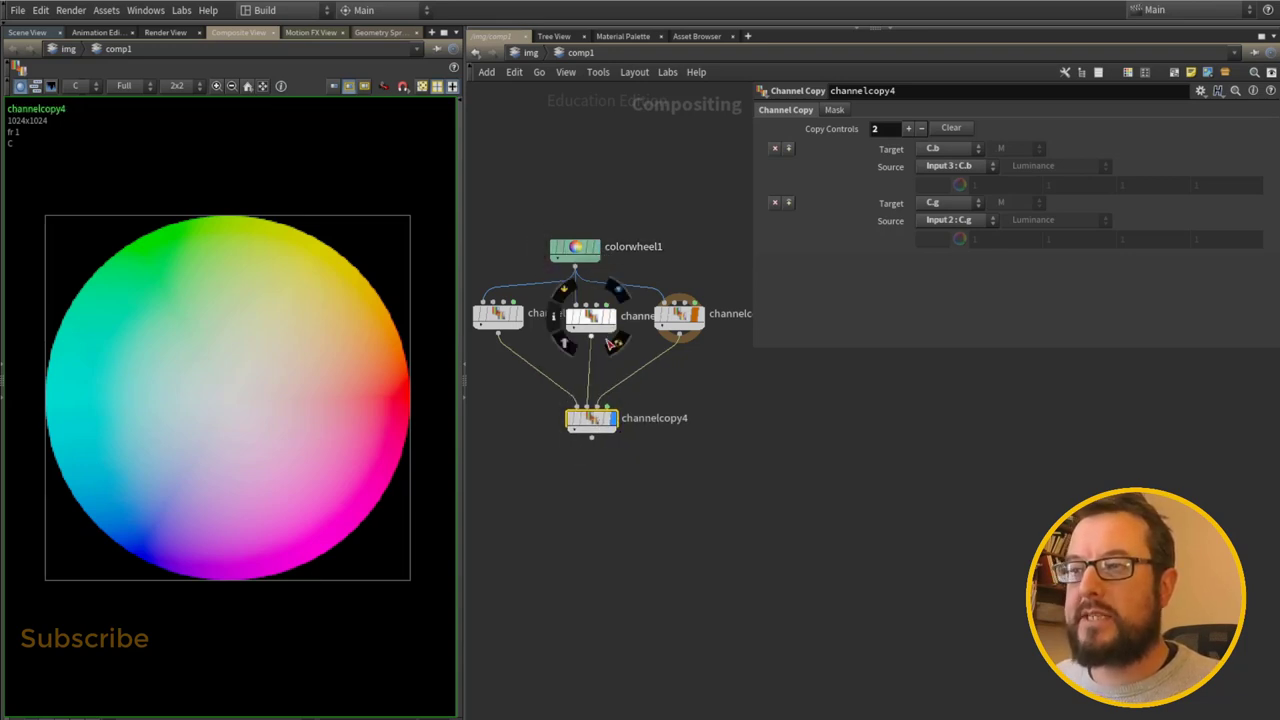
pyautogui.moveTo(592, 418); pyautogui.dragTo(596, 401)
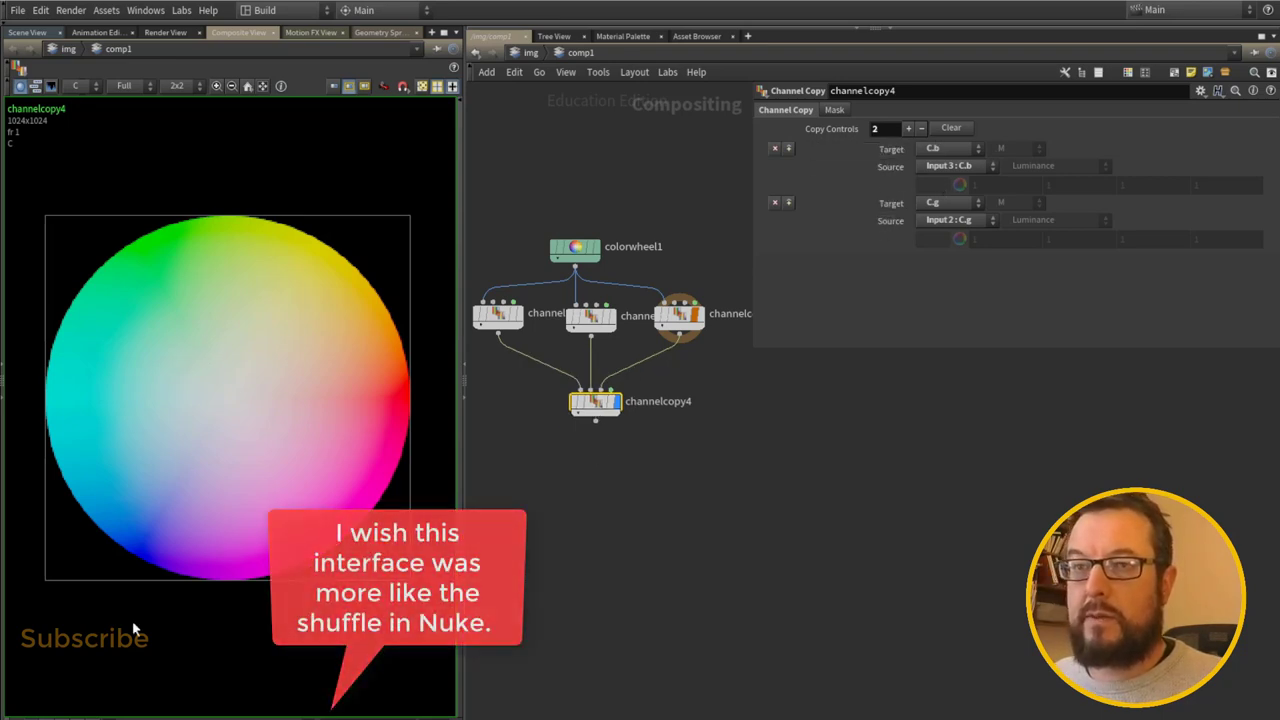
pyautogui.press('r')
pyautogui.press('g')
pyautogui.press('b')
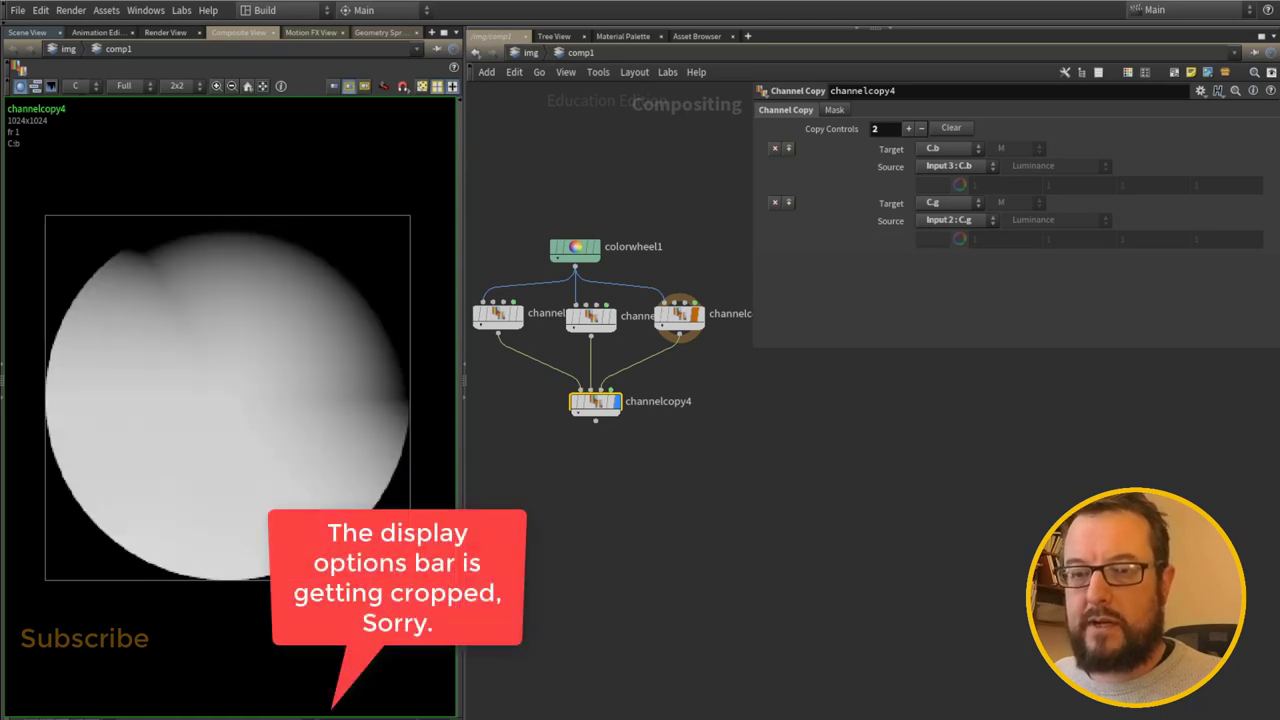
pyautogui.press('c')
pyautogui.press('g')
pyautogui.press('b')
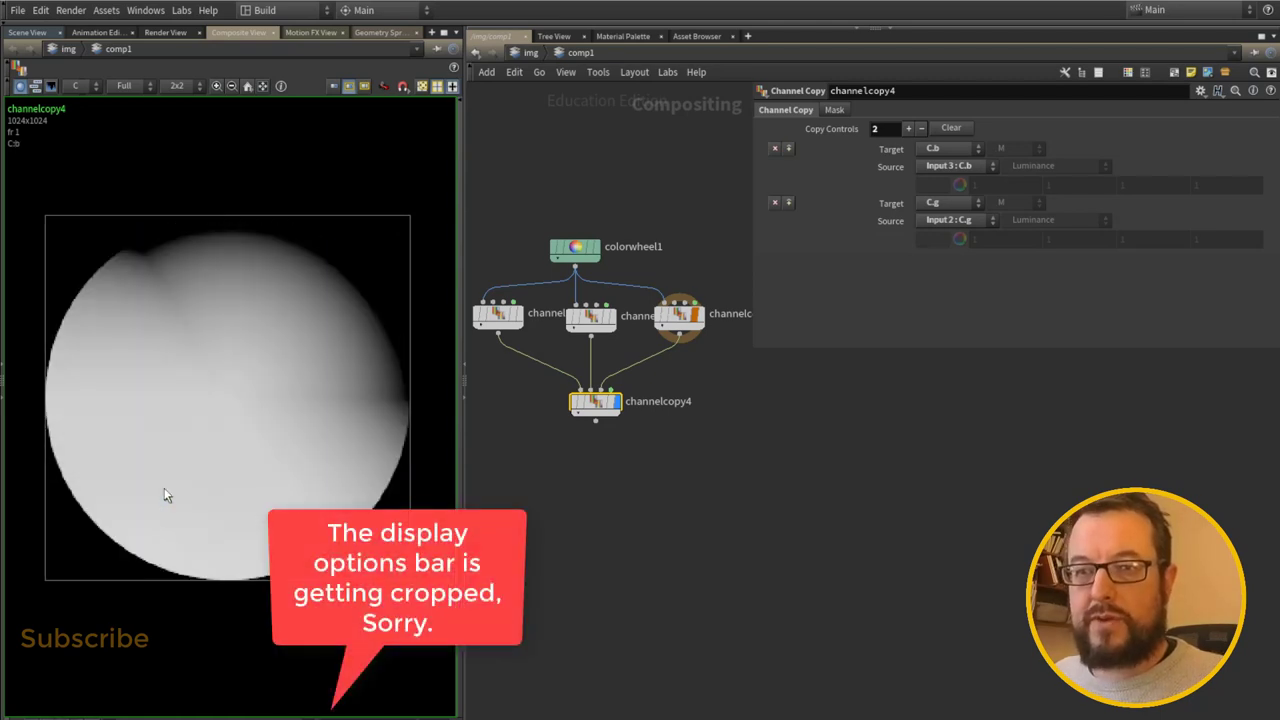
pyautogui.press('a')
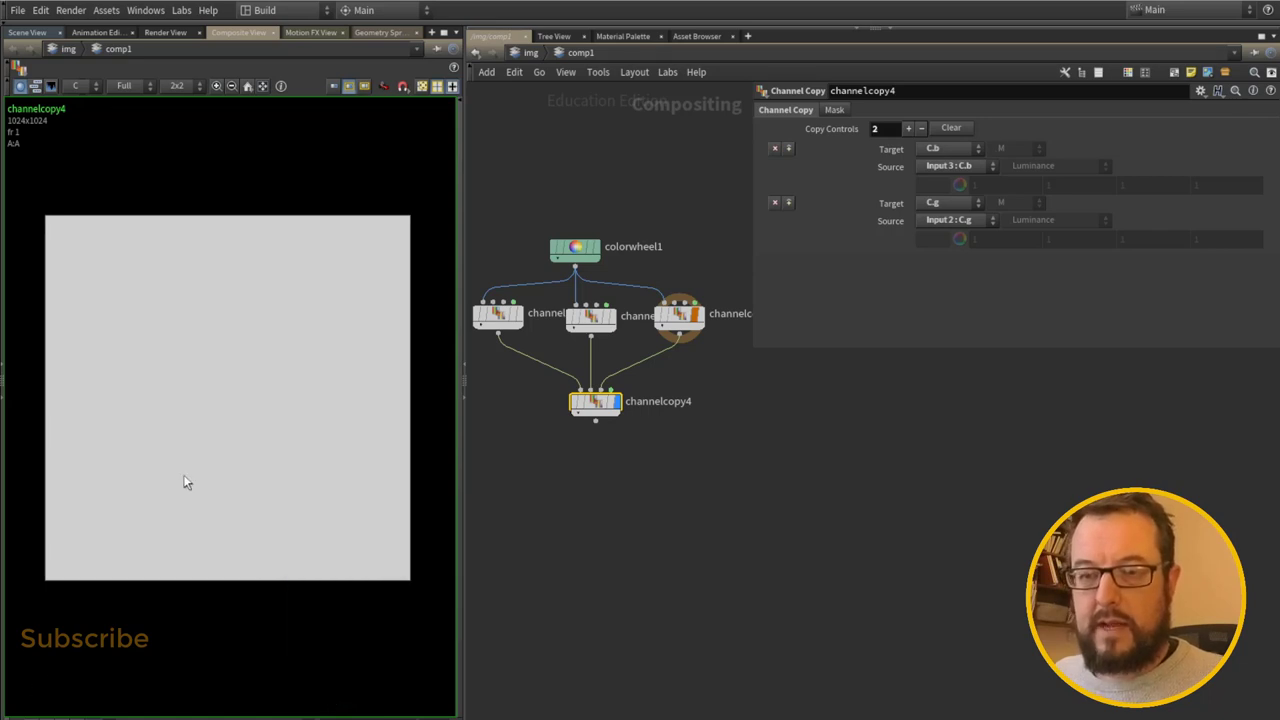
pyautogui.press('c')
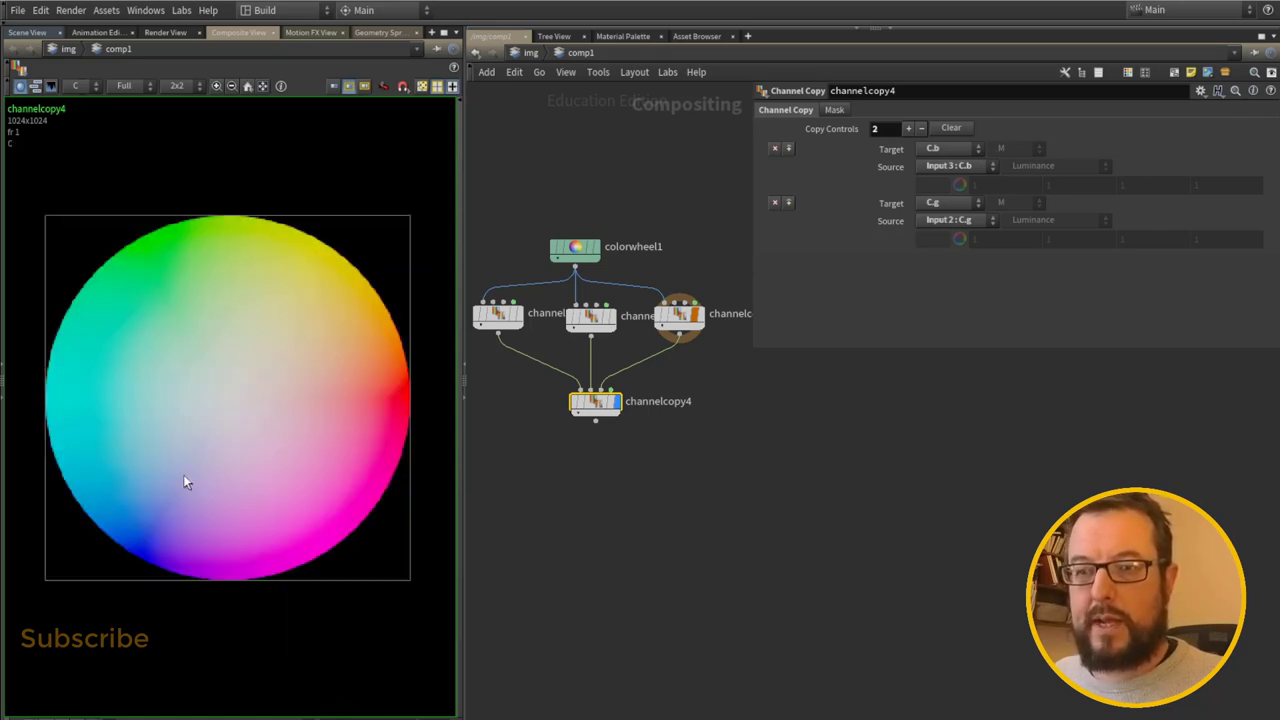
pyautogui.press('r')
pyautogui.press('g')
pyautogui.press('b')
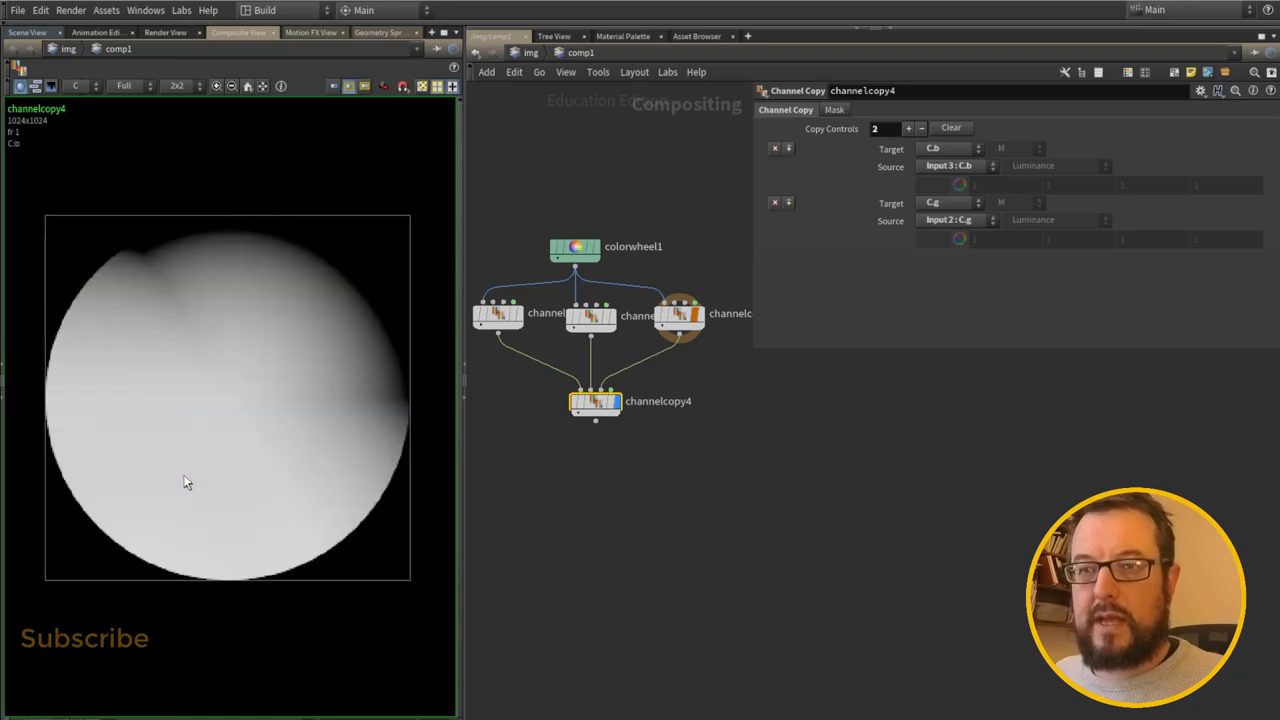
pyautogui.press('a')
pyautogui.press('c')
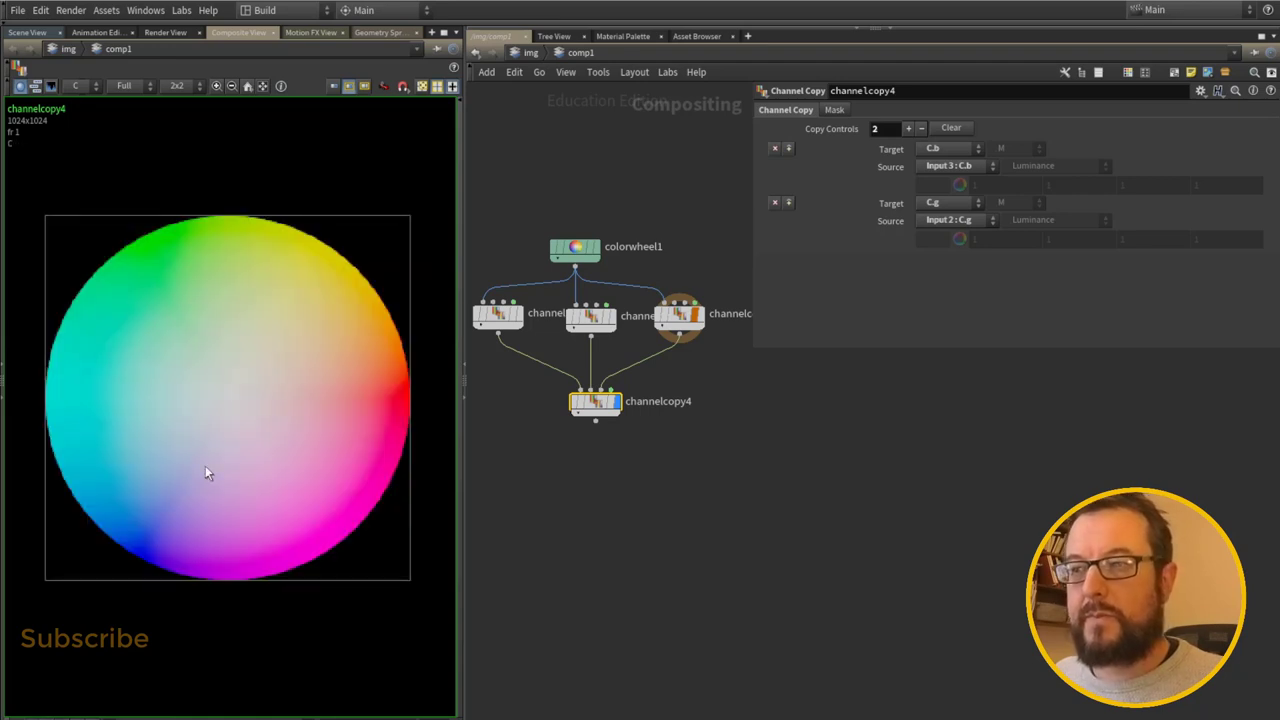